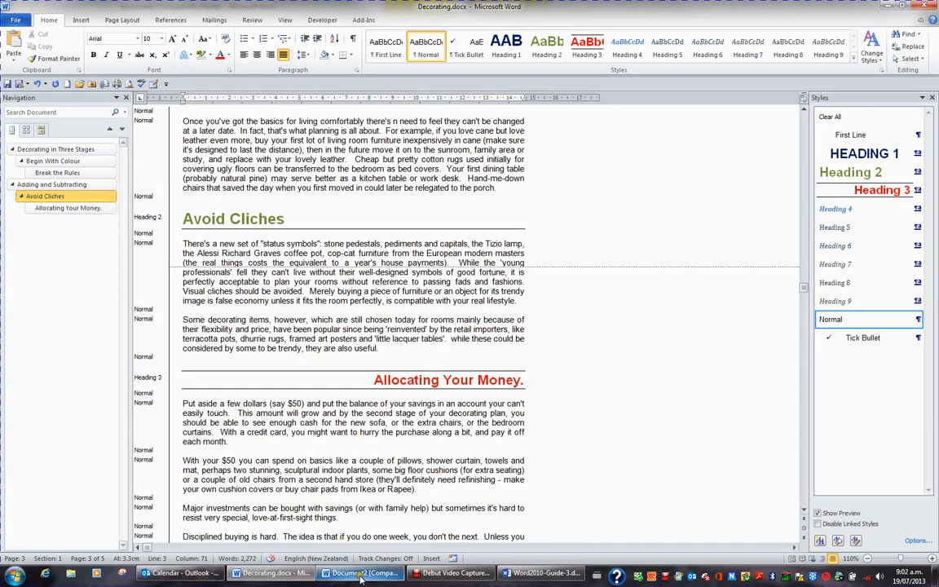
Switch to Document2 with the two-column word table and look at the options for inserting a table
{"action": "key", "text": "alt+Tab"}
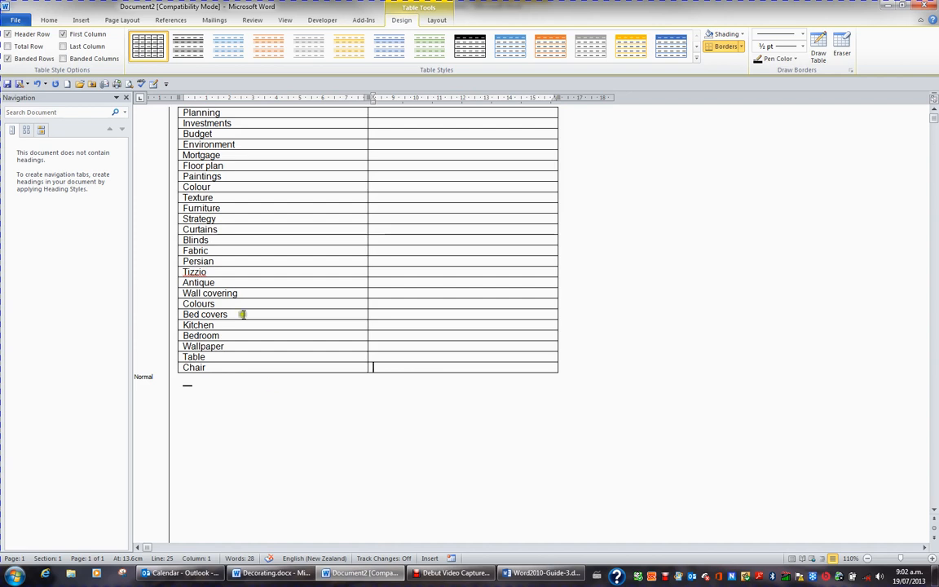
{"action": "left_click", "coordinate": [84, 20]}
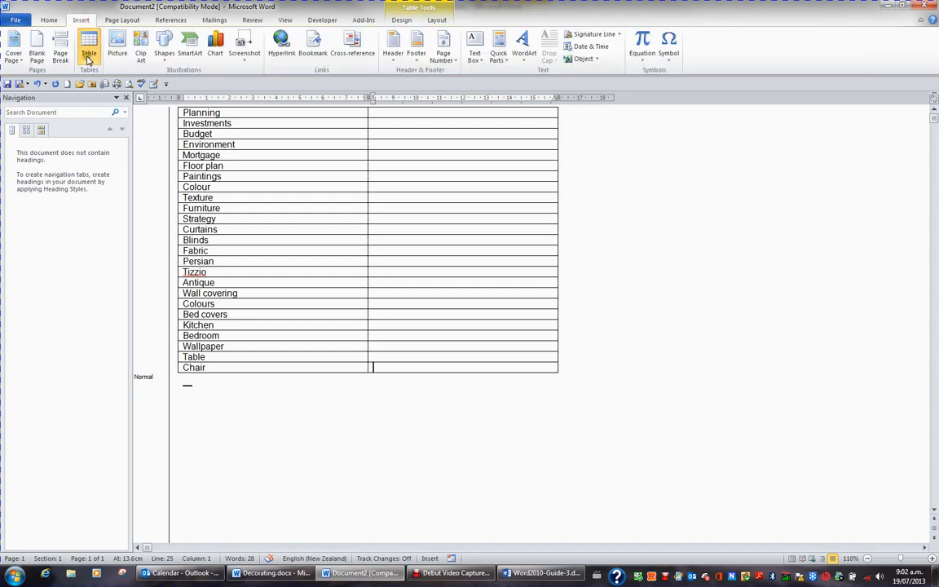
{"action": "left_click", "coordinate": [89, 51]}
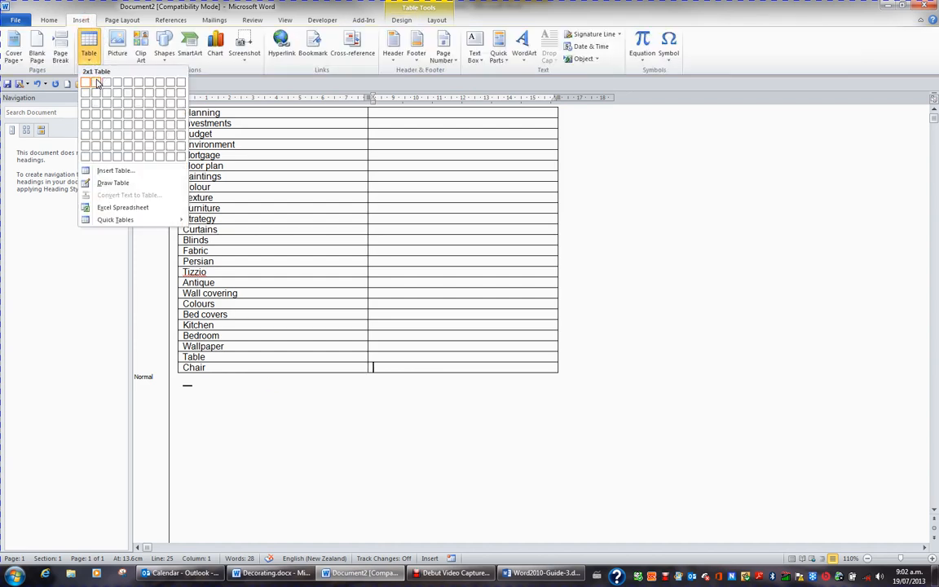
{"action": "left_click", "coordinate": [86, 52]}
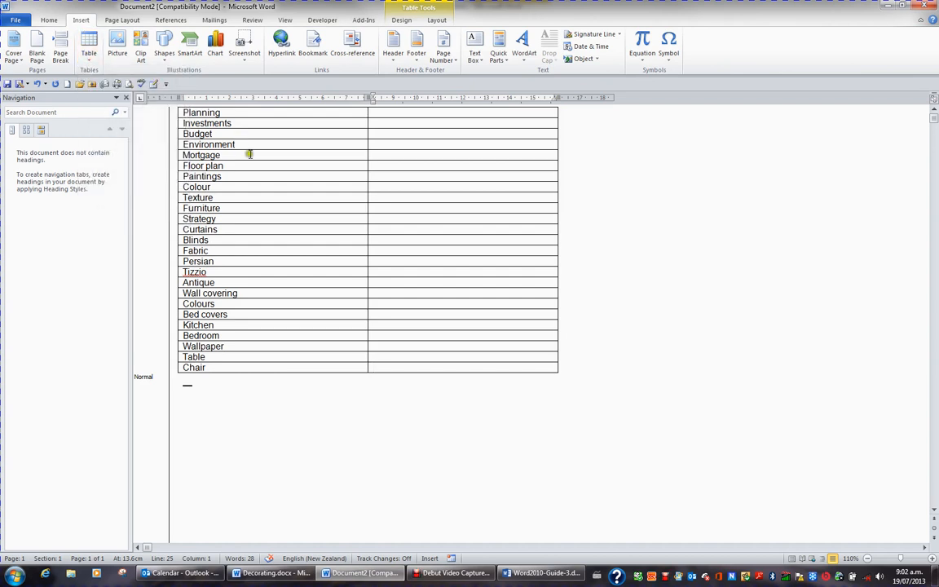
Review the AutoCorrect capitalization settings in the proofing options, including the one for table cells, leaving them without changes
{"action": "left_click", "coordinate": [371, 356]}
{"action": "left_click", "coordinate": [16, 20]}
{"action": "left_click", "coordinate": [33, 207]}
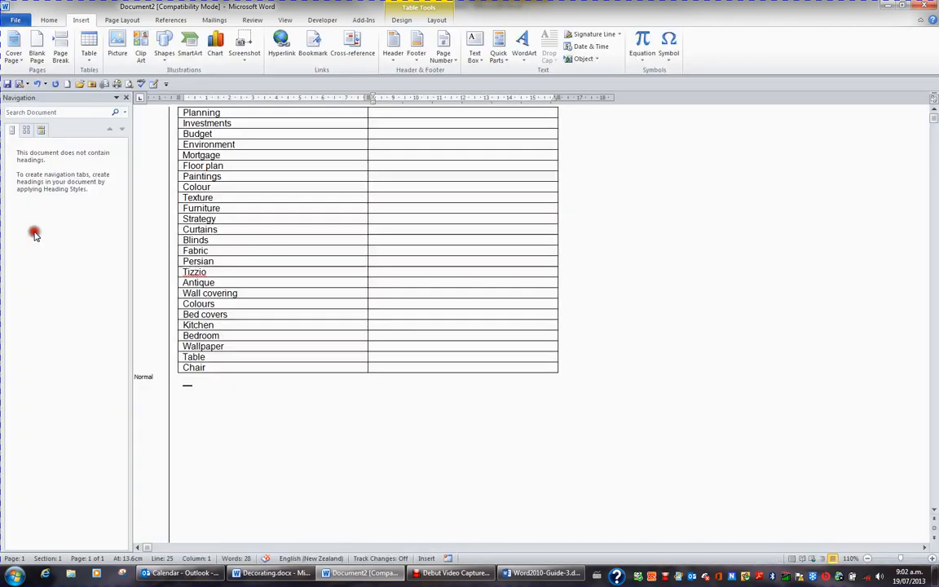
{"action": "left_click", "coordinate": [248, 83]}
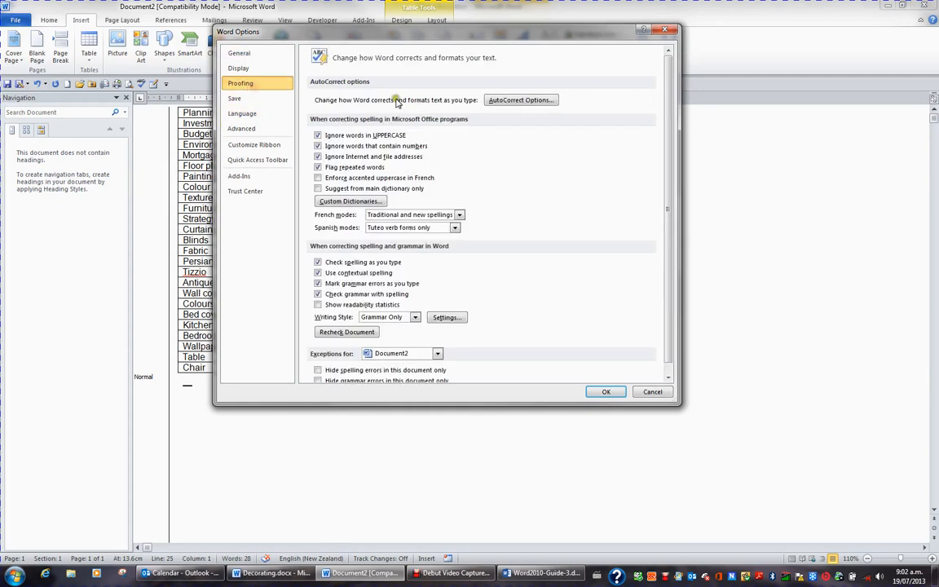
{"action": "left_click", "coordinate": [505, 101]}
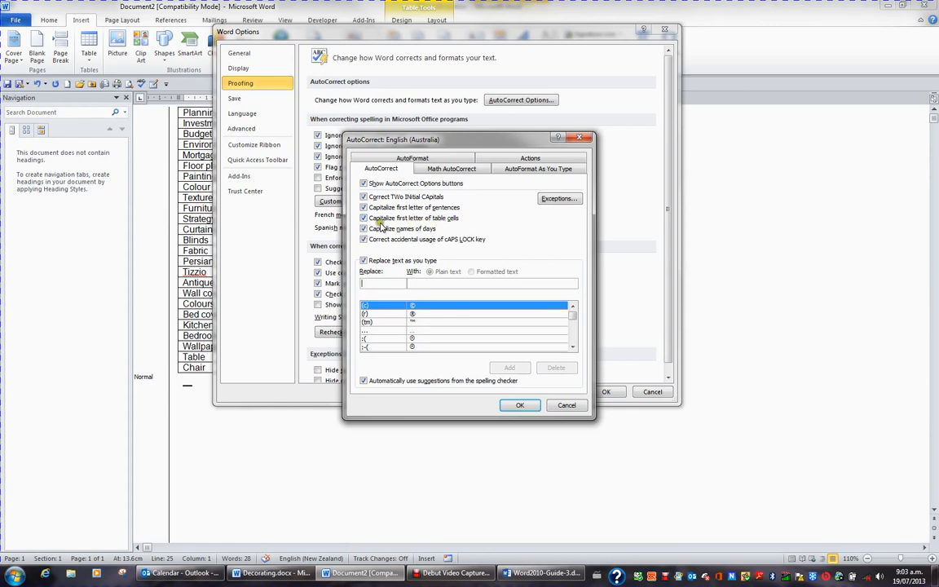
{"action": "left_click", "coordinate": [566, 405]}
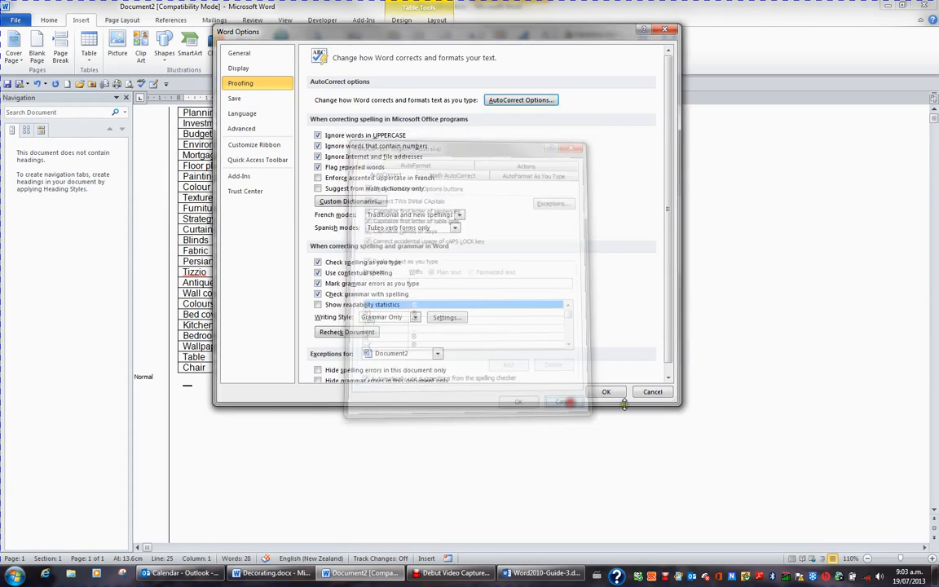
{"action": "left_click", "coordinate": [647, 394]}
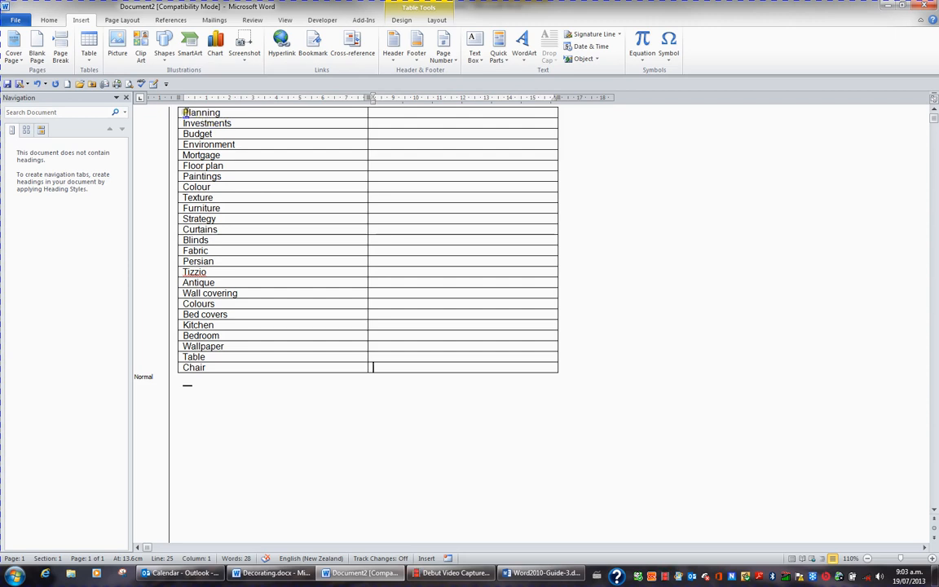
Change the case of all words in the table, from Planning to Chair, to lowercase
{"action": "left_click_drag", "start_coordinate": [185, 113], "coordinate": [385, 369]}
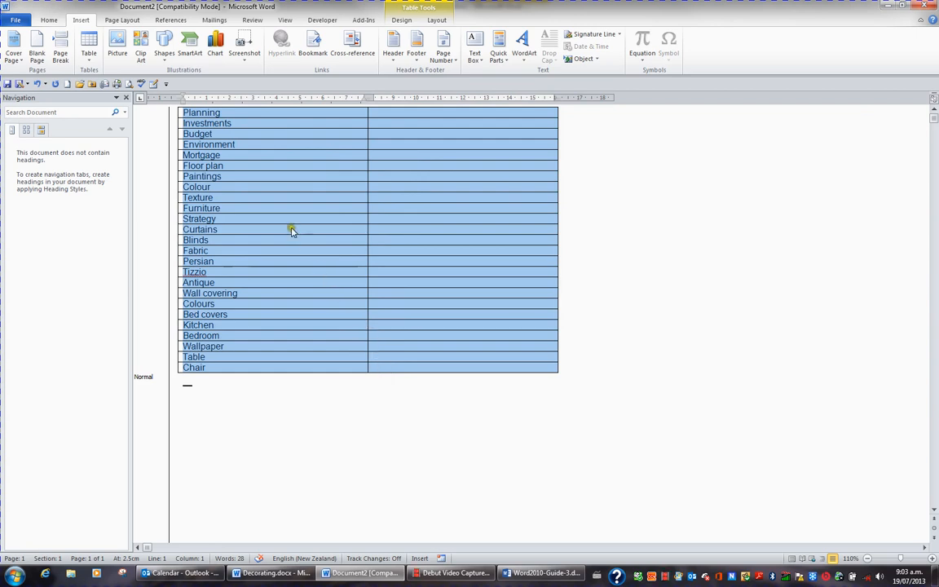
{"action": "left_click", "coordinate": [48, 21]}
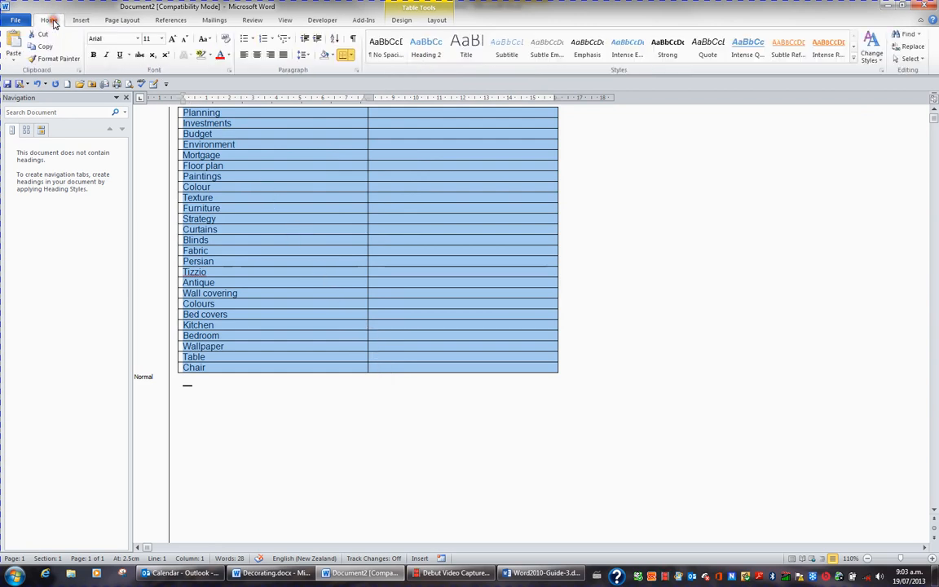
{"action": "left_click", "coordinate": [204, 39]}
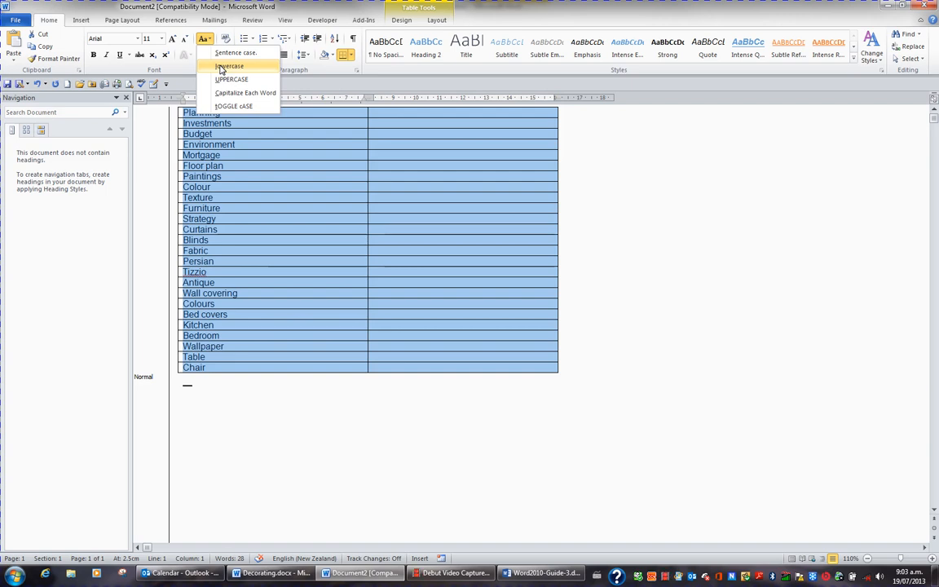
{"action": "left_click", "coordinate": [220, 68]}
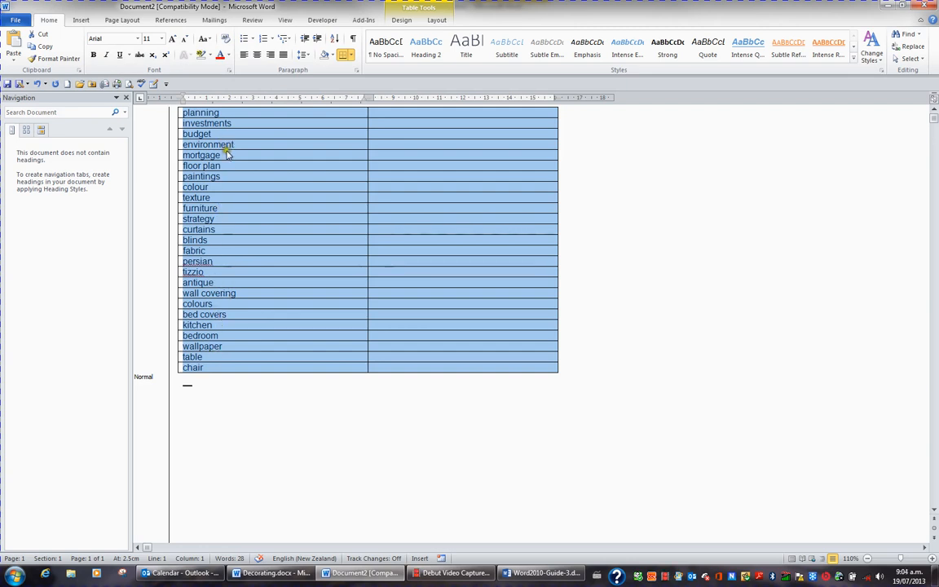
Append a copy of the lowercase word rows directly below the table and change the copied rows to UPPERCASE
{"action": "left_click", "coordinate": [236, 376]}
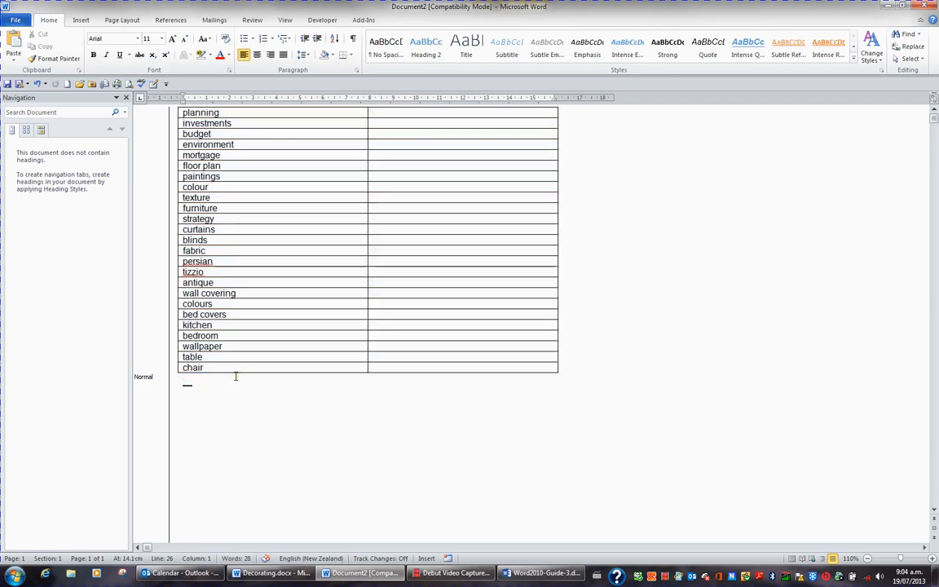
{"action": "type", "text": "planning investments budget environment mortgage floor plan paintings colour texture furniture strategy curtains blinds fabric persian tizzio antique wall covering colours bed covers kitchen bedroom wallpaper table chair"}
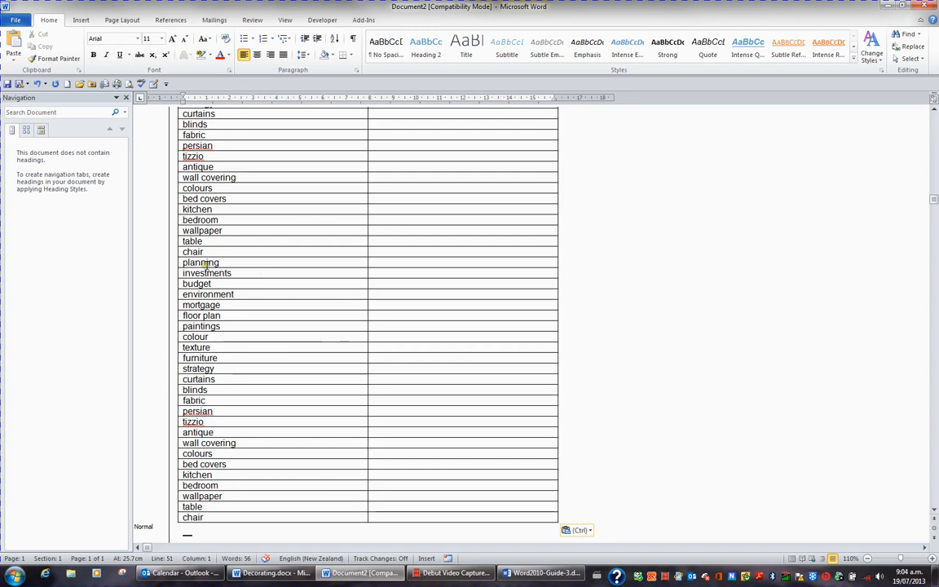
{"action": "left_click_drag", "start_coordinate": [173, 267], "coordinate": [185, 519]}
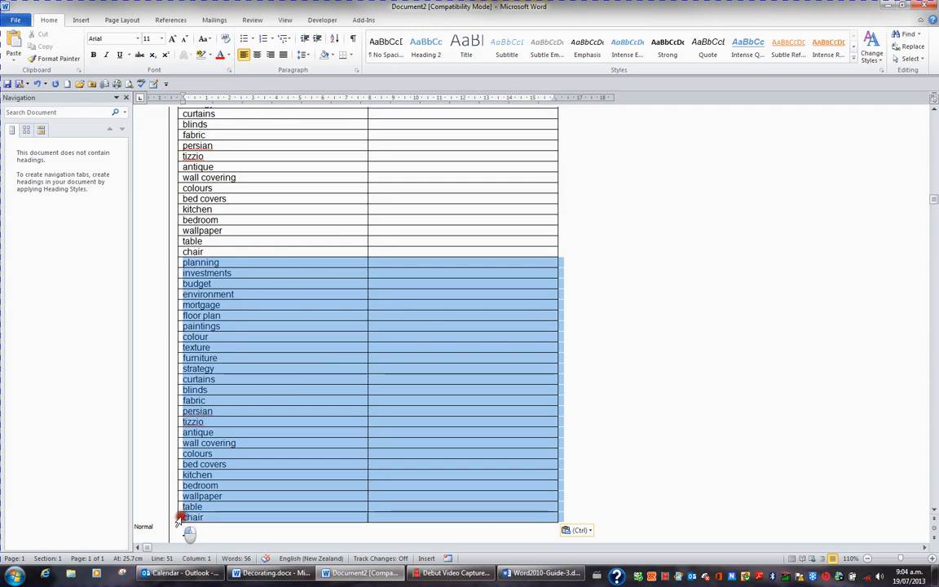
{"action": "left_click", "coordinate": [203, 39]}
{"action": "left_click", "coordinate": [218, 79]}
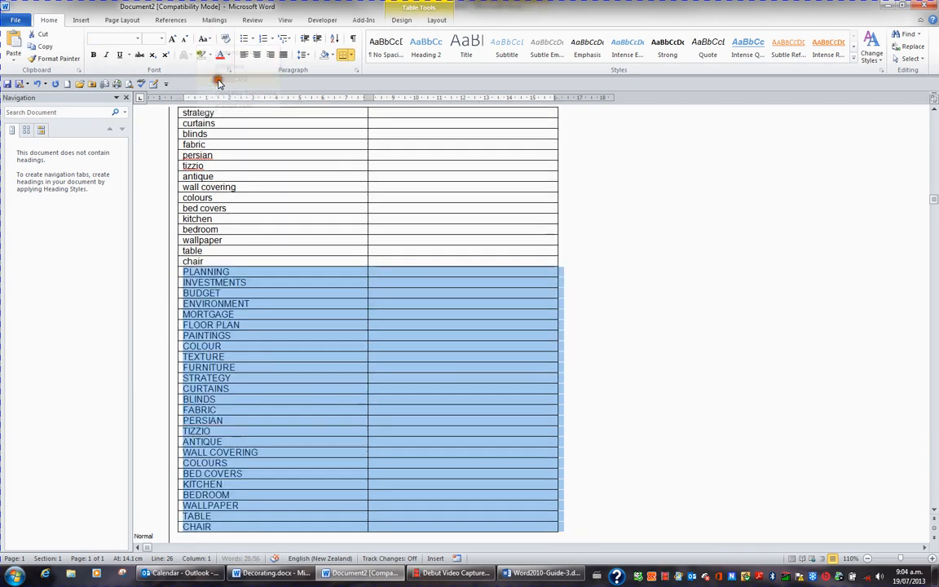
Append a copy of the uppercase word rows at the end of the table and change the copied rows to Sentence case
{"action": "scroll", "coordinate": [279, 256], "scroll_direction": "up", "scroll_amount": 3}
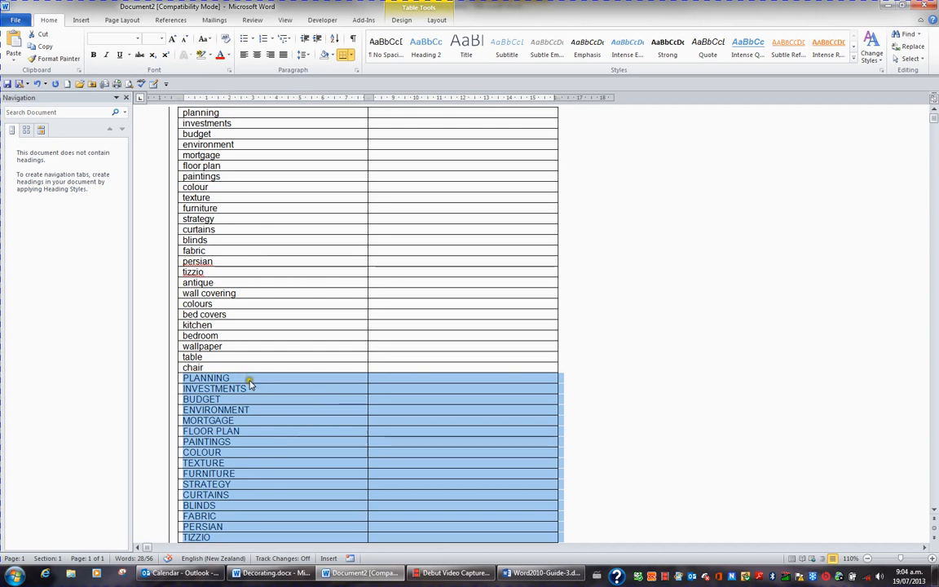
{"action": "scroll", "coordinate": [254, 390], "scroll_direction": "down", "scroll_amount": 7}
{"action": "left_click", "coordinate": [190, 426]}
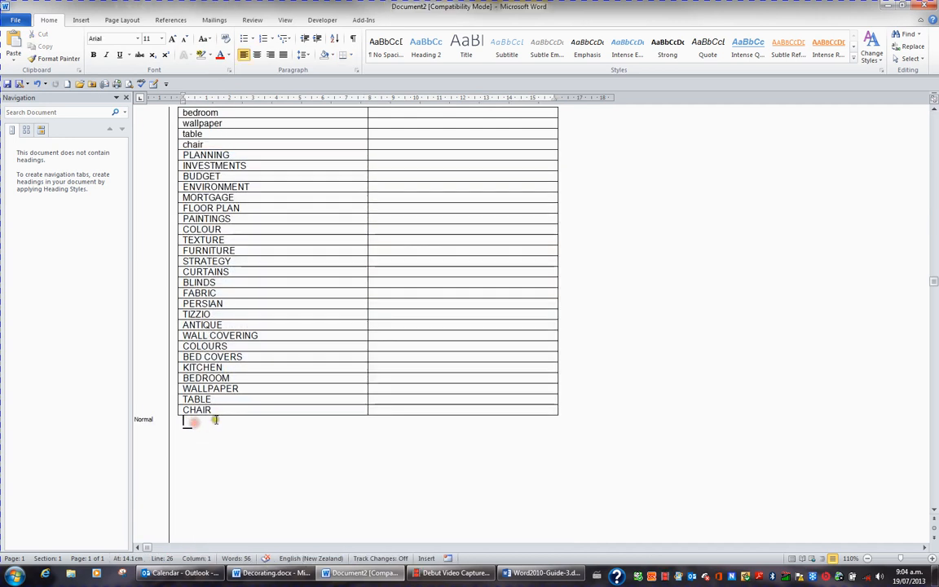
{"action": "type", "text": "PLANNING INVESTMENTS BUDGET ENVIRONMENT MORTGAGE FLOOR PLAN PAINTINGS COLOUR TEXTURE FURNITURE STRATEGY CURTAINS BLINDS FABRIC PERSIAN TIZZIO ANTIQUE WALL COVERING COLOURS BED COVERS KITCHEN BEDROOM WALLPAPER TABLE CHAIR"}
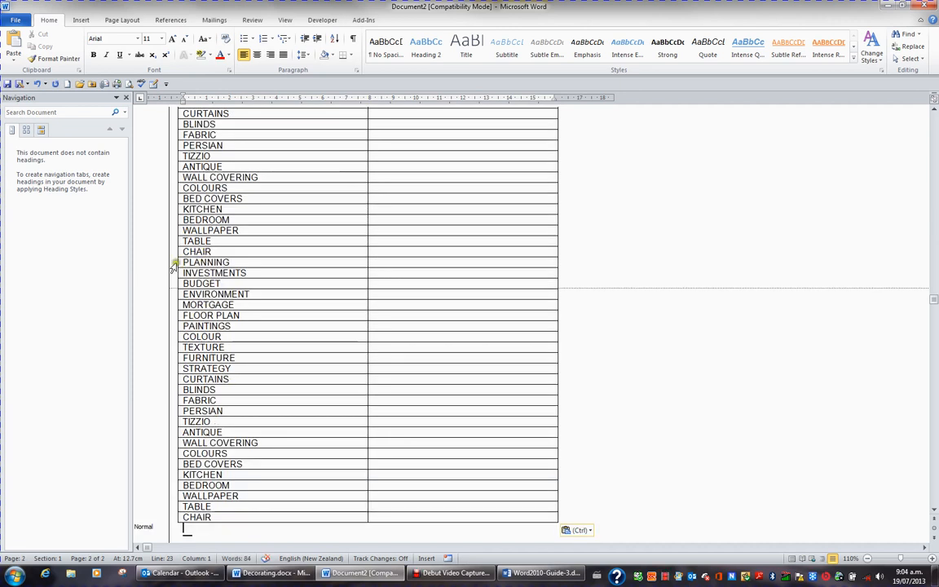
{"action": "left_click_drag", "start_coordinate": [174, 266], "coordinate": [181, 523]}
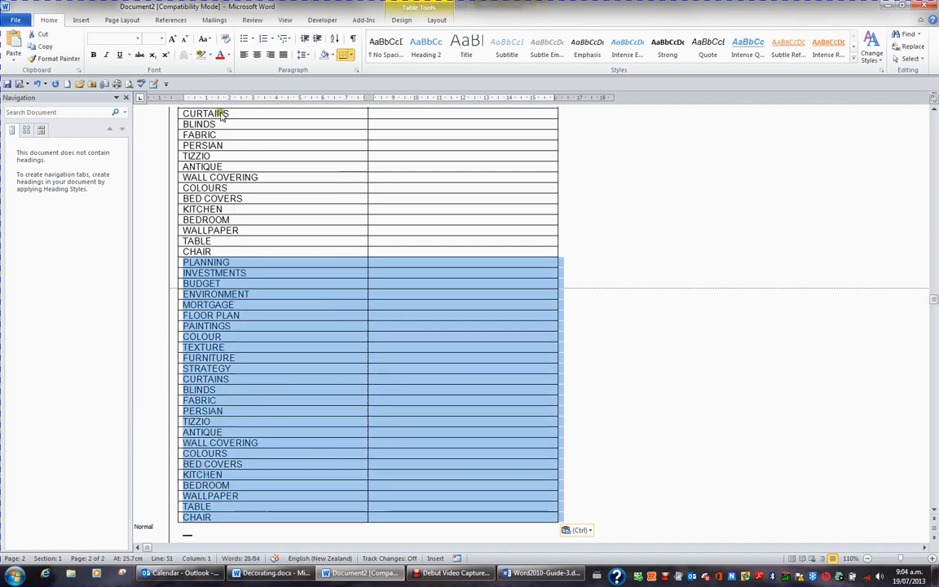
{"action": "left_click", "coordinate": [209, 40]}
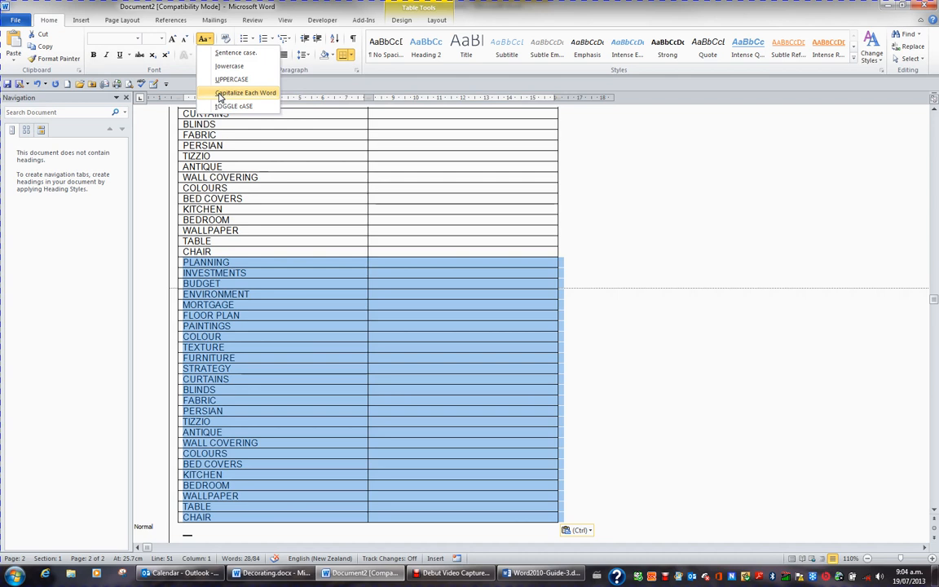
{"action": "left_click", "coordinate": [232, 54]}
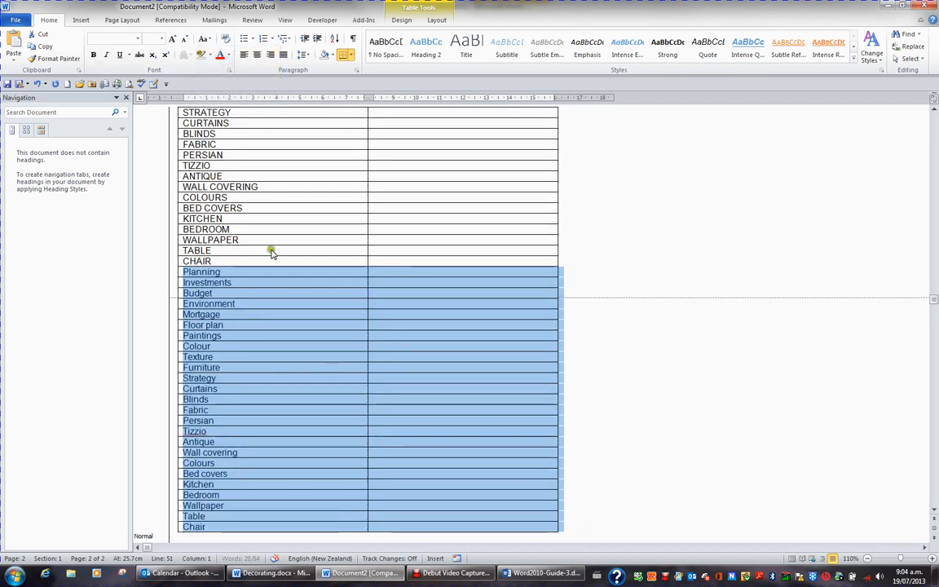
Examine the start of each block of words in the table, comparing the lowercase, uppercase and sentence case versions
{"action": "scroll", "coordinate": [274, 309], "scroll_direction": "up", "scroll_amount": 9}
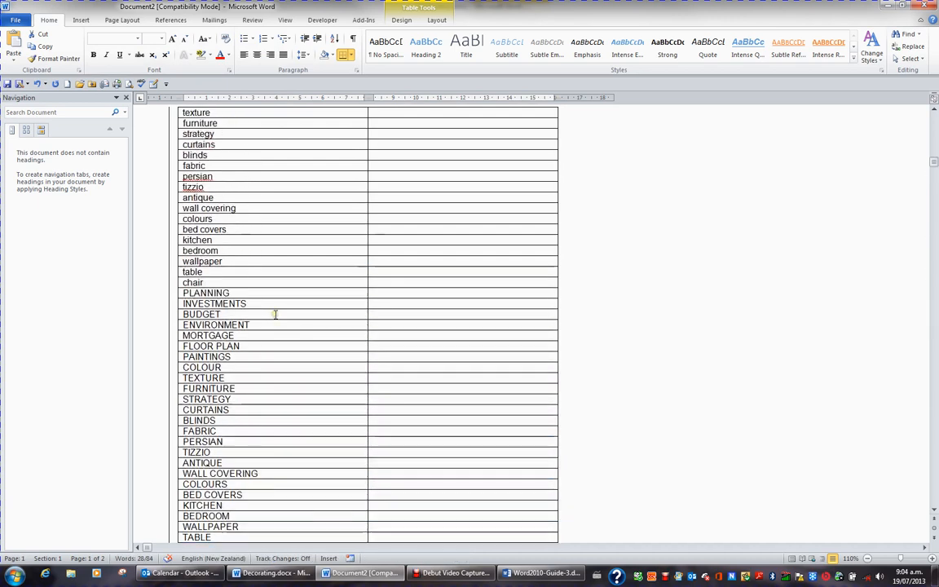
{"action": "scroll", "coordinate": [275, 314], "scroll_direction": "up", "scroll_amount": 3}
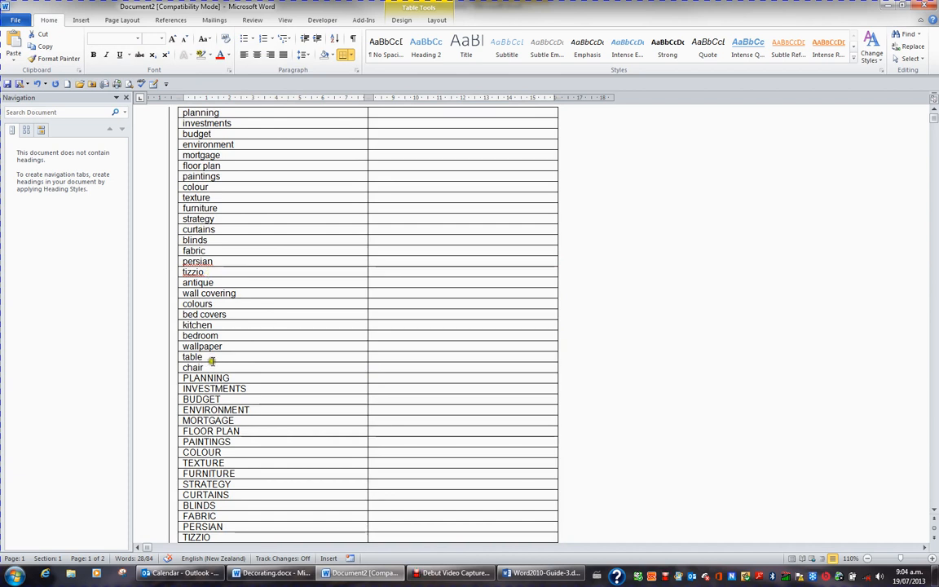
{"action": "left_click", "coordinate": [199, 114]}
{"action": "left_click", "coordinate": [207, 378]}
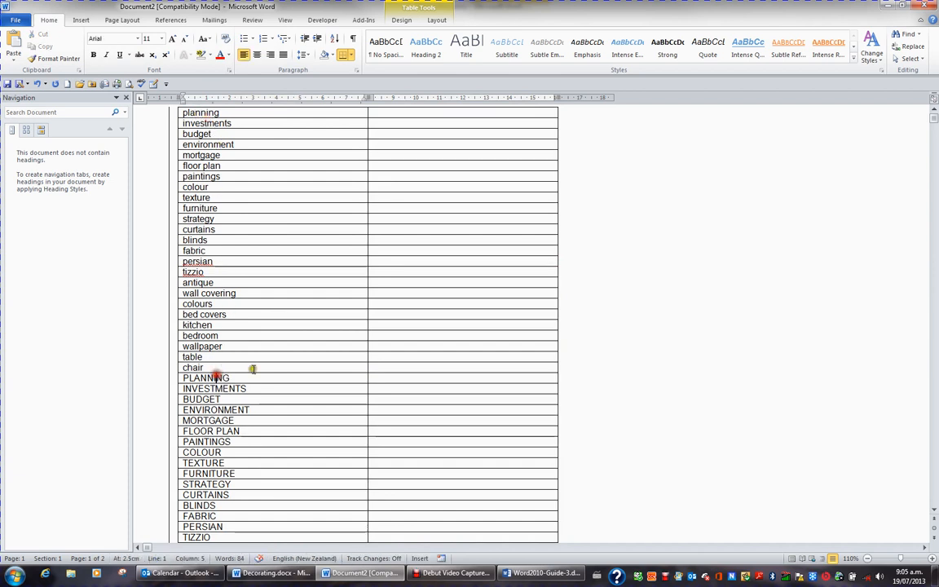
{"action": "scroll", "coordinate": [274, 367], "scroll_direction": "down", "scroll_amount": 7}
{"action": "left_click", "coordinate": [217, 420]}
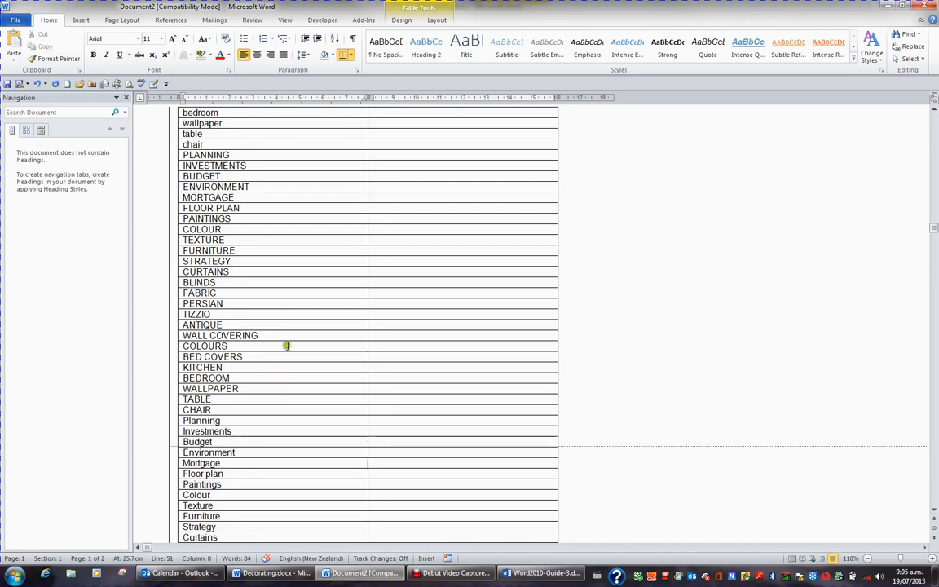
{"action": "scroll", "coordinate": [295, 334], "scroll_direction": "up", "scroll_amount": 5}
{"action": "scroll", "coordinate": [297, 334], "scroll_direction": "up", "scroll_amount": 2}
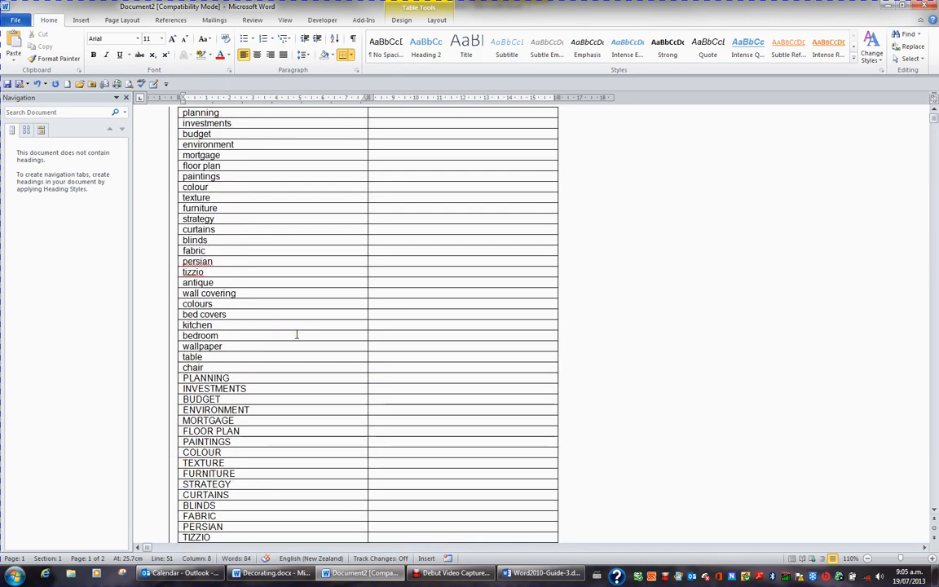
Save the word table to the Desktop as a Word Document (*.docx) named Index, accepting the new file format
{"action": "left_click", "coordinate": [16, 20]}
{"action": "left_click", "coordinate": [32, 54]}
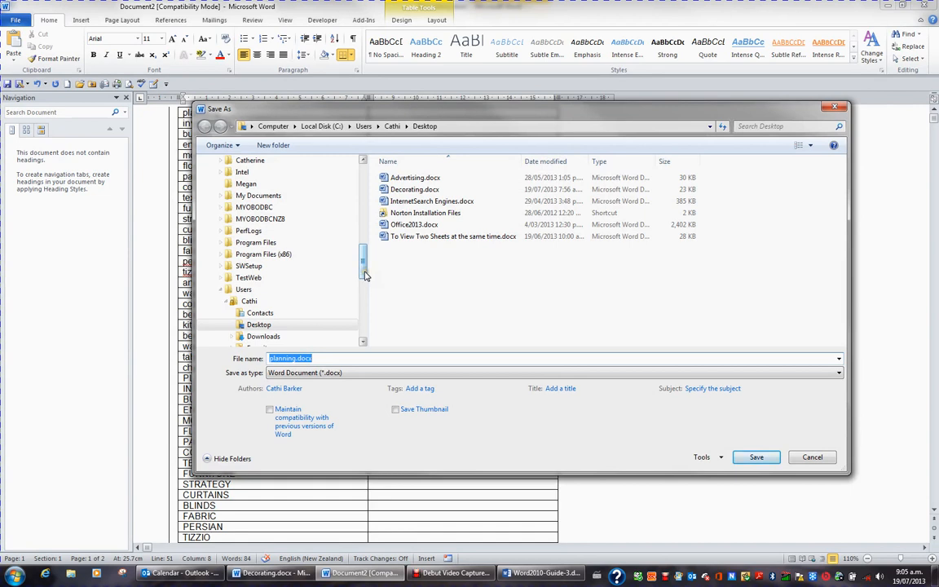
{"action": "type", "text": "I"}
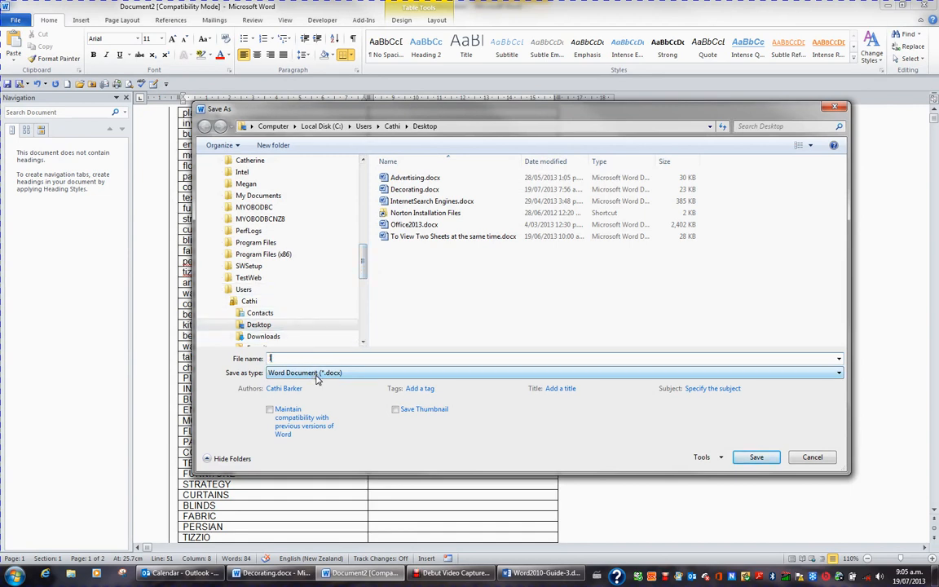
{"action": "type", "text": "ndex"}
{"action": "left_click", "coordinate": [750, 455]}
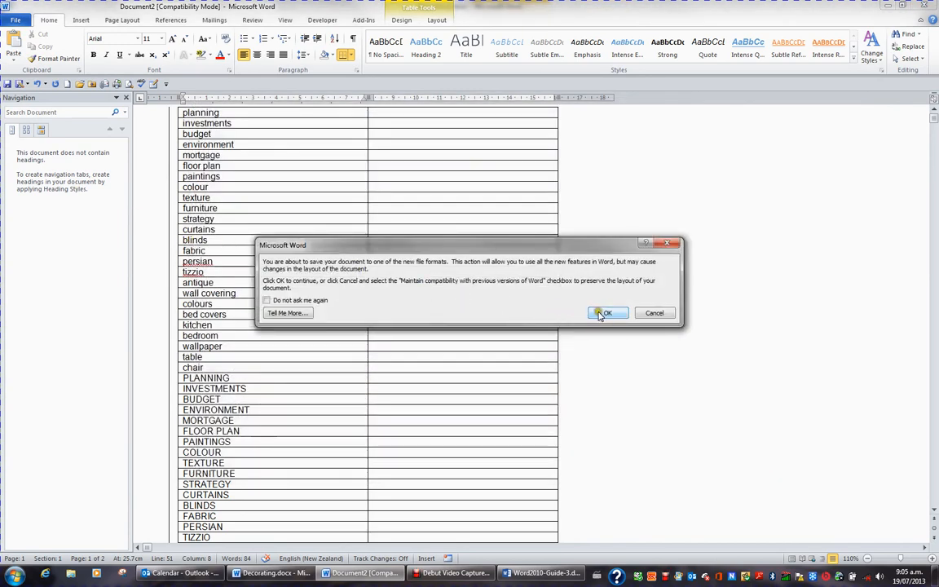
{"action": "left_click", "coordinate": [607, 315]}
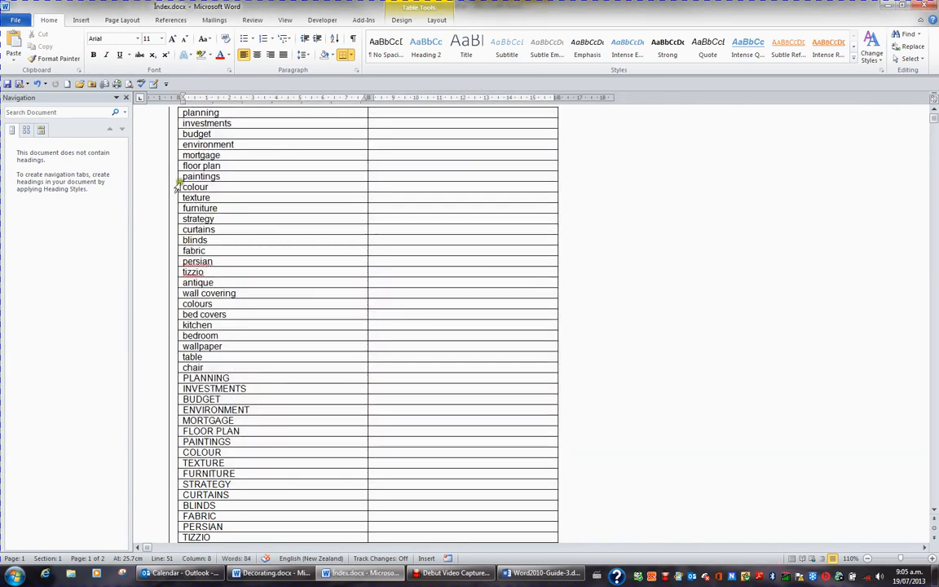
Close the Index document and place the cursor in the paragraph above the Avoid Cliches heading in Decorating.docx
{"action": "left_click", "coordinate": [17, 20]}
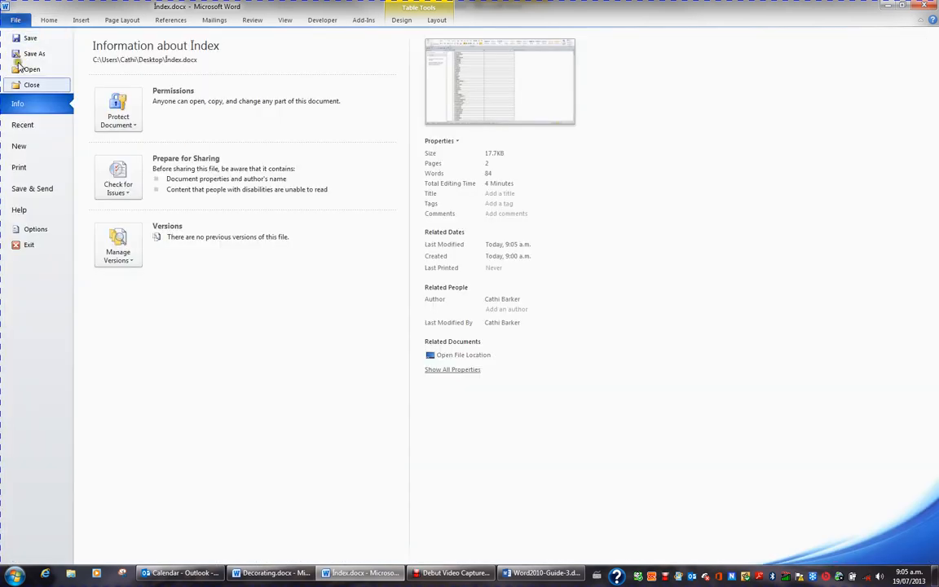
{"action": "left_click", "coordinate": [33, 86]}
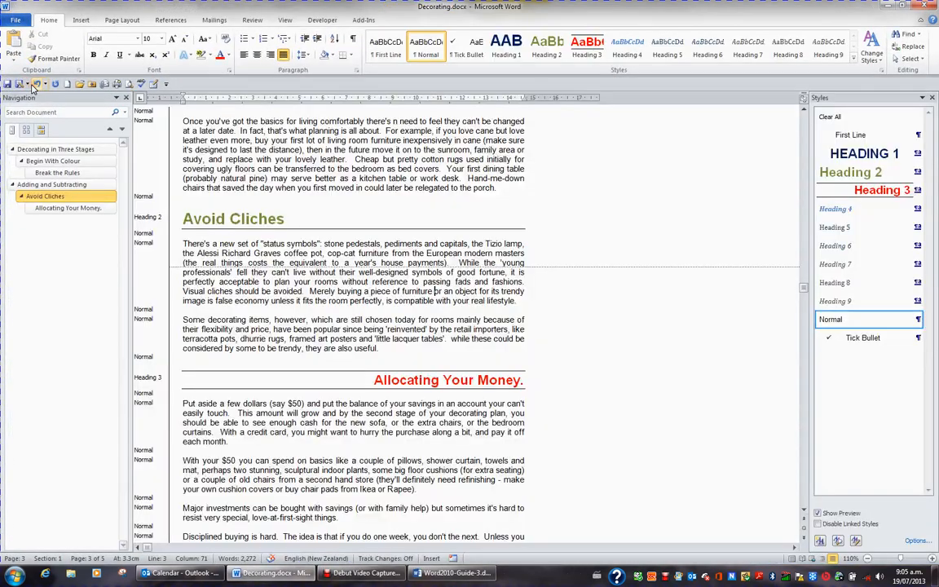
{"action": "left_click", "coordinate": [276, 169]}
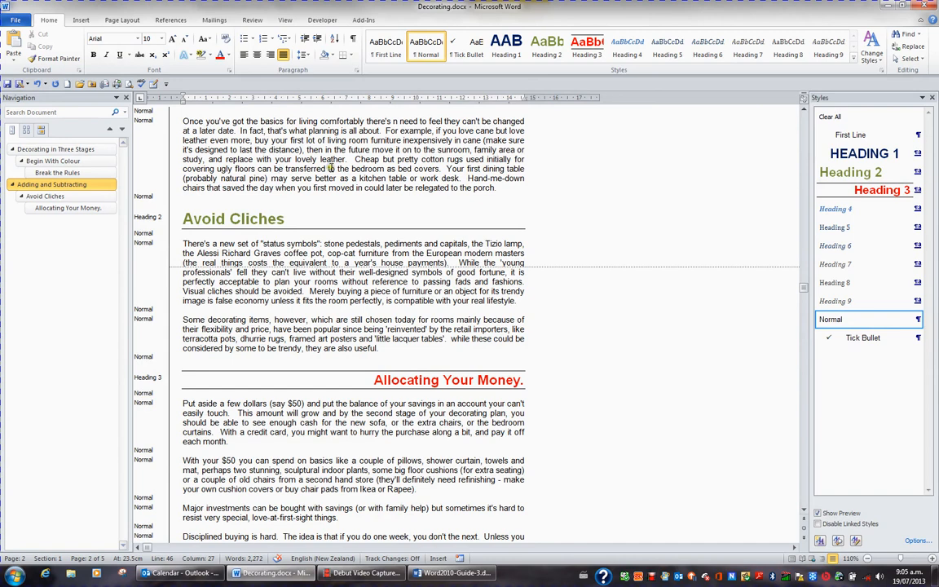
AutoMark the index entries throughout Decorating.docx using Index.docx from the Desktop as the concordance file
{"action": "left_click", "coordinate": [171, 20]}
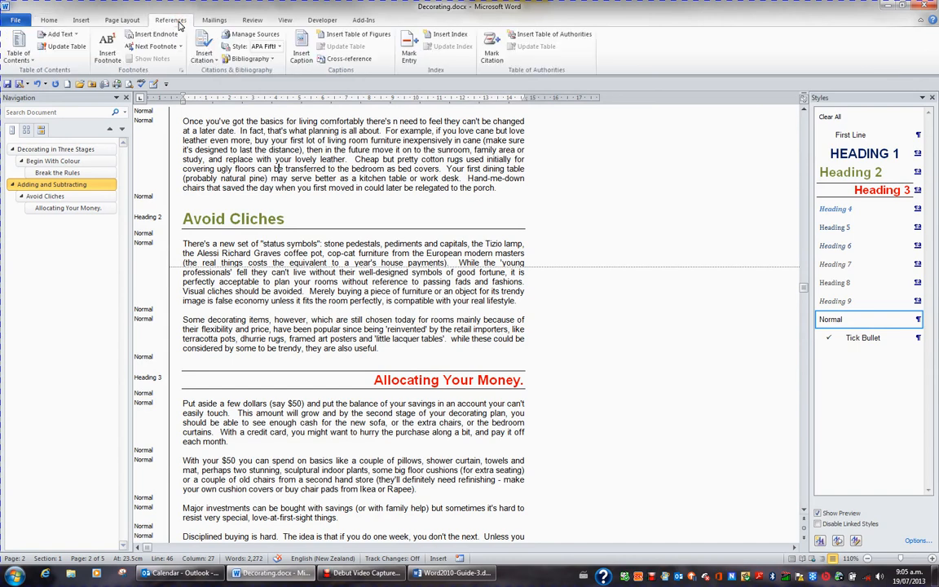
{"action": "left_click", "coordinate": [446, 35]}
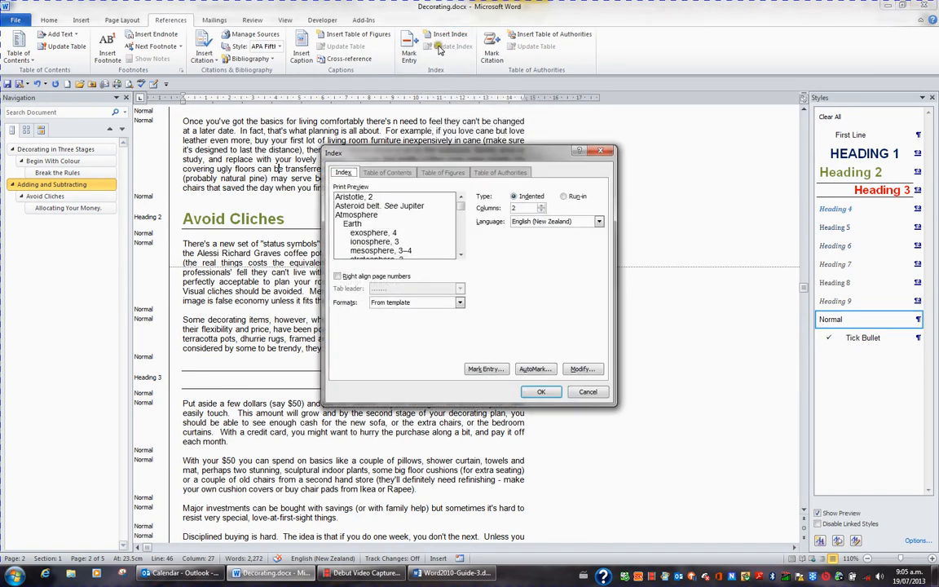
{"action": "left_click", "coordinate": [539, 370]}
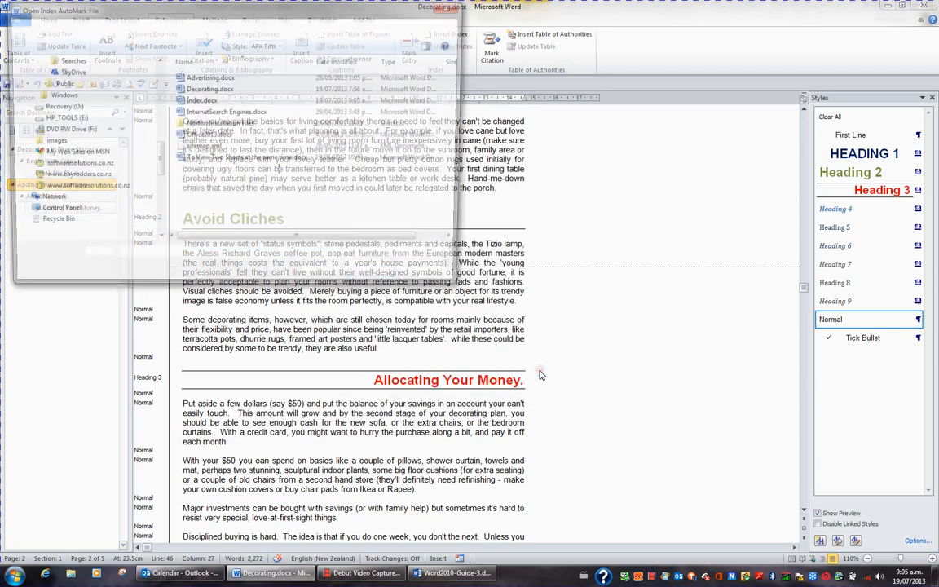
{"action": "left_click", "coordinate": [212, 100]}
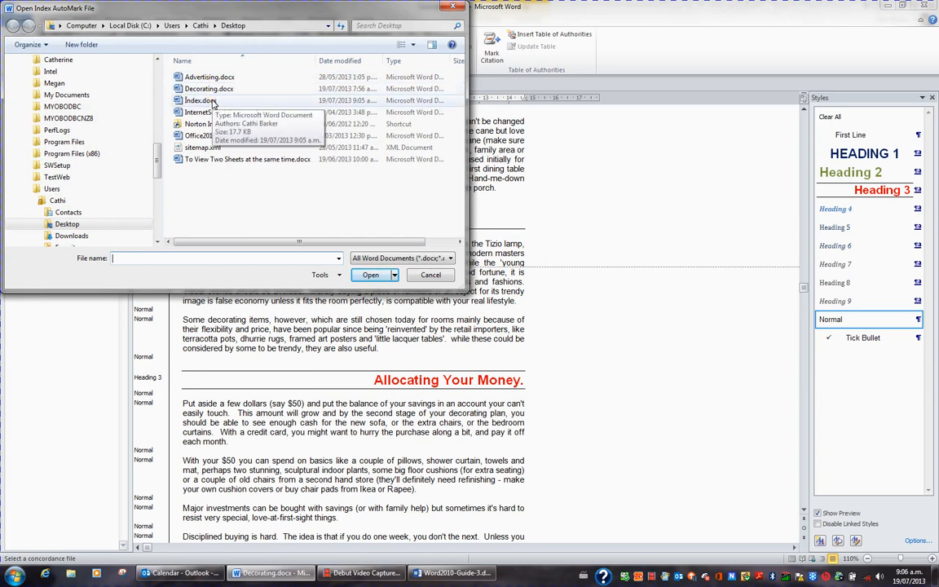
{"action": "left_click", "coordinate": [195, 100]}
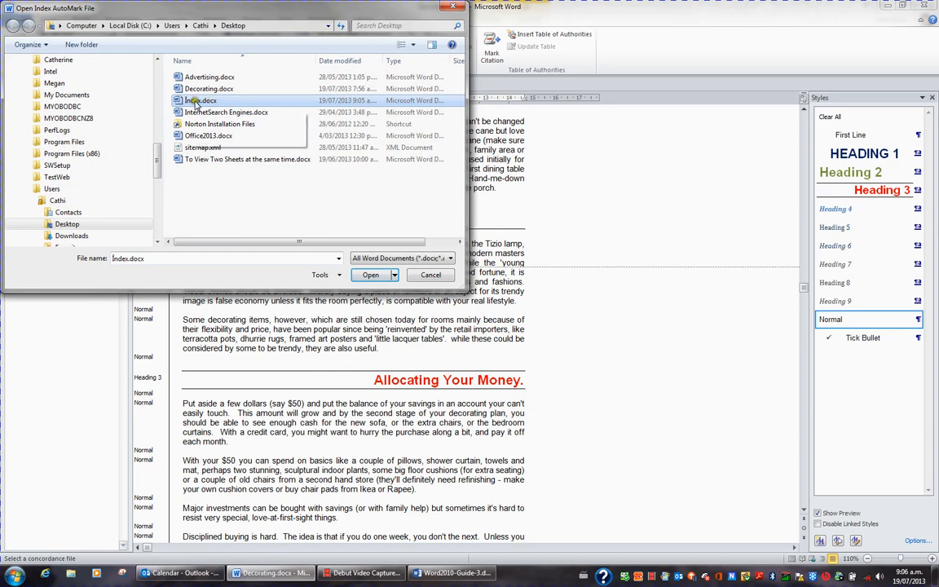
{"action": "left_click", "coordinate": [374, 276]}
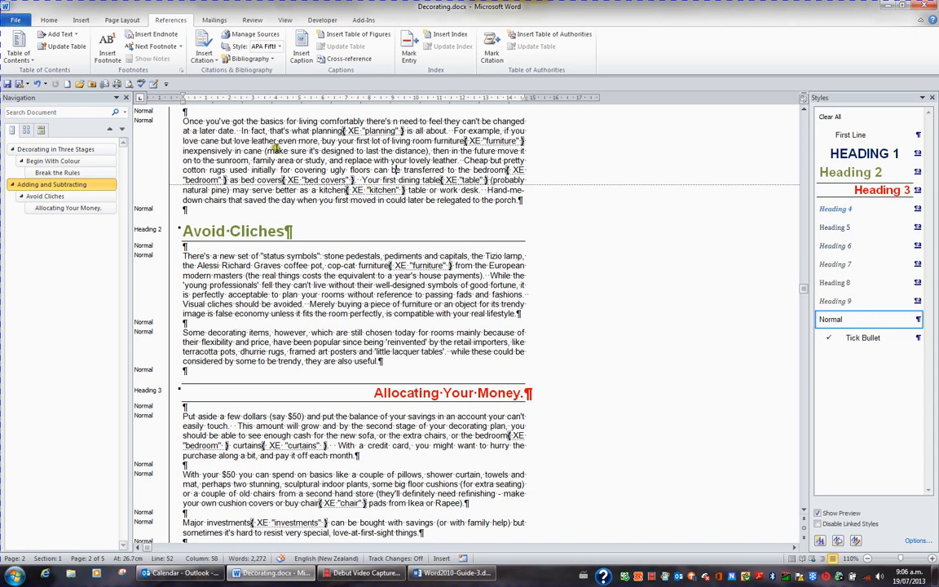
Hide the formatting marks and index field codes, and switch the document to Print Layout view
{"action": "left_click", "coordinate": [50, 20]}
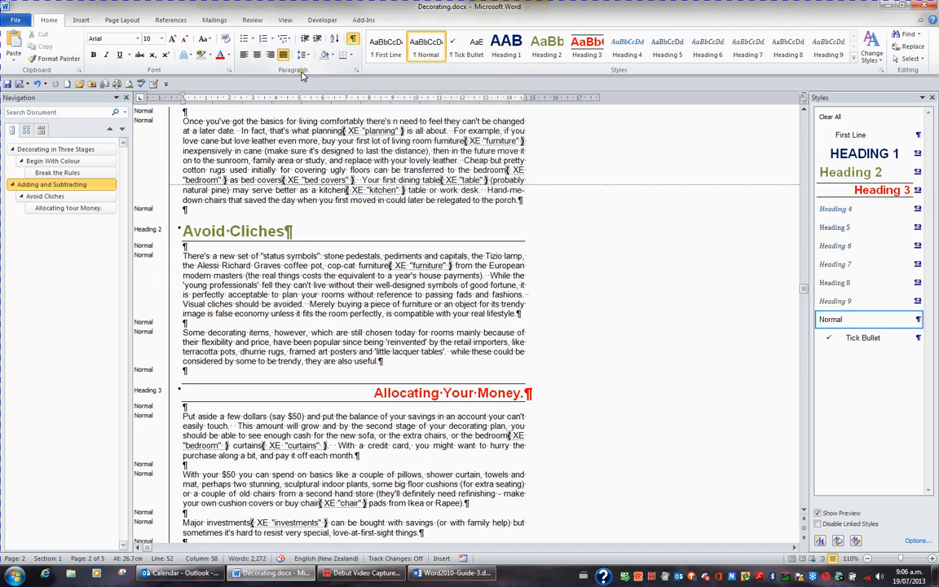
{"action": "left_click", "coordinate": [353, 39]}
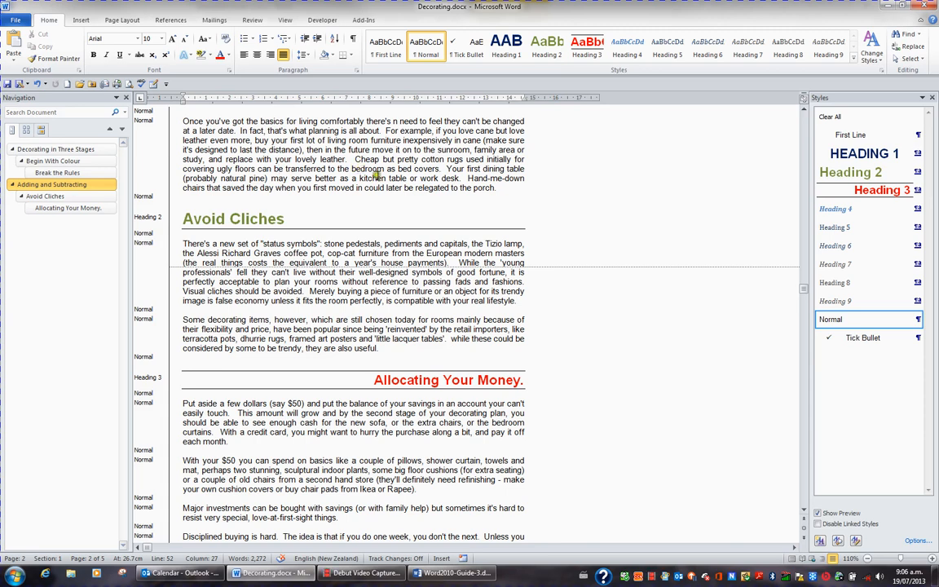
{"action": "left_click", "coordinate": [285, 20]}
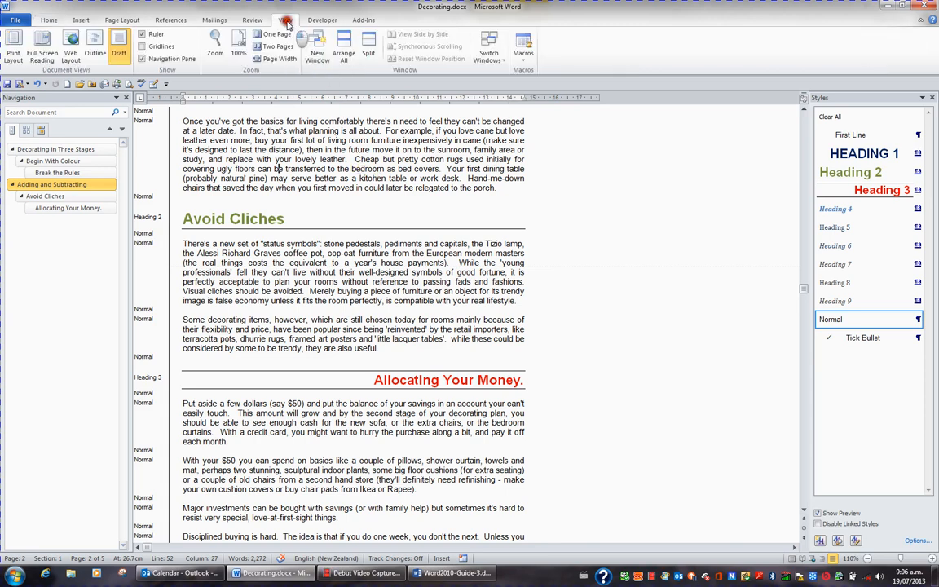
{"action": "left_click", "coordinate": [14, 49]}
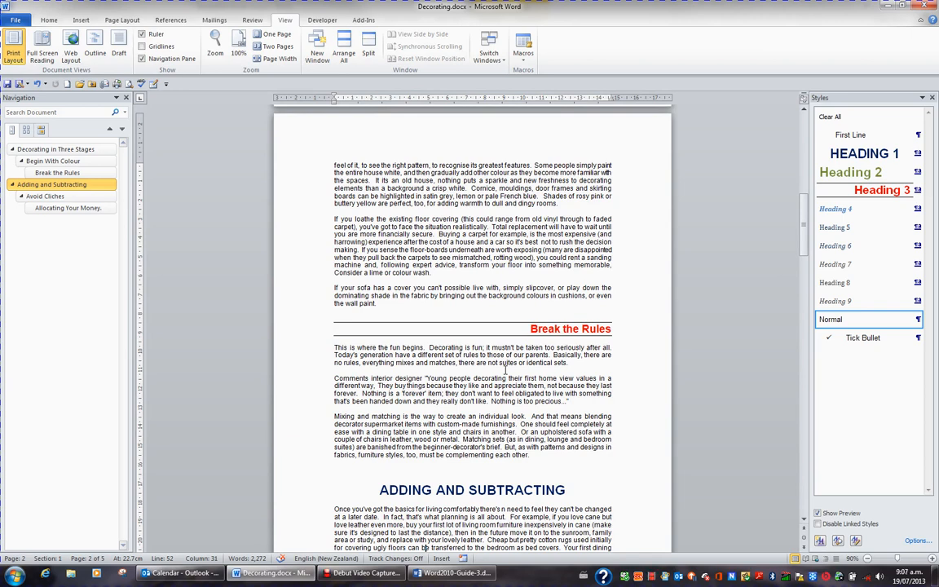
Add the title "Index" on the blank last page of the document, with a new line below it
{"action": "key", "text": "ctrl+End"}
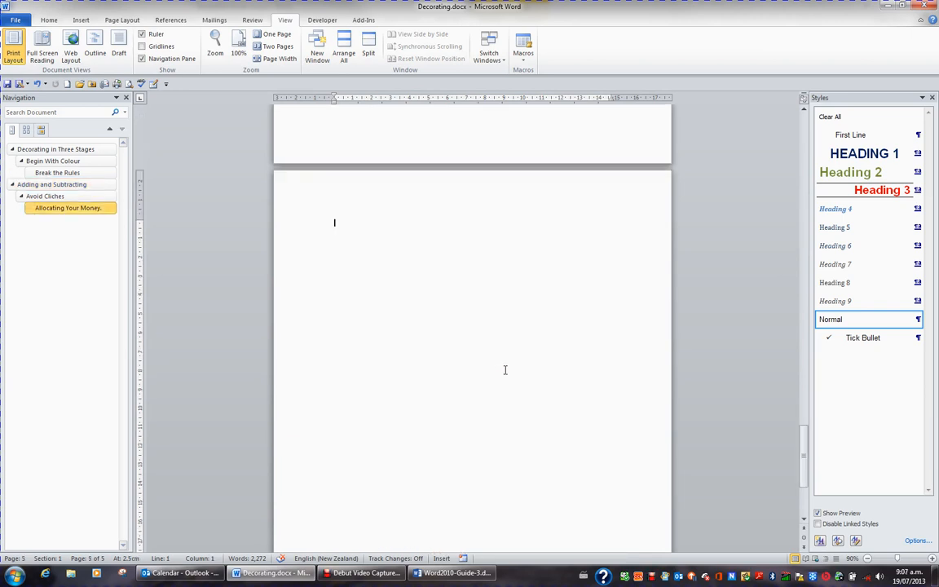
{"action": "scroll", "coordinate": [505, 367], "scroll_direction": "up", "scroll_amount": 3}
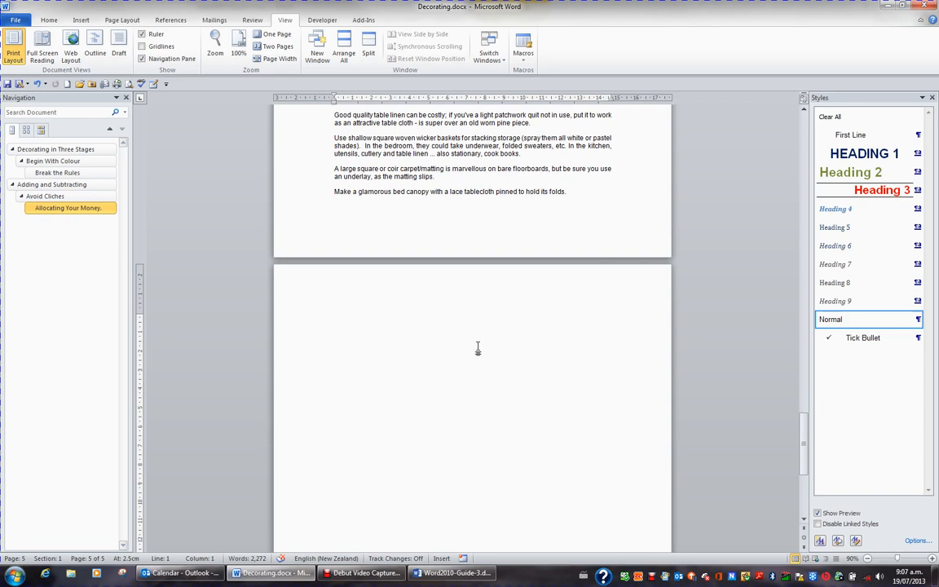
{"action": "type", "text": "Index"}
Insert a two-column index in the Formal format below the Index title
{"action": "left_click", "coordinate": [173, 21]}
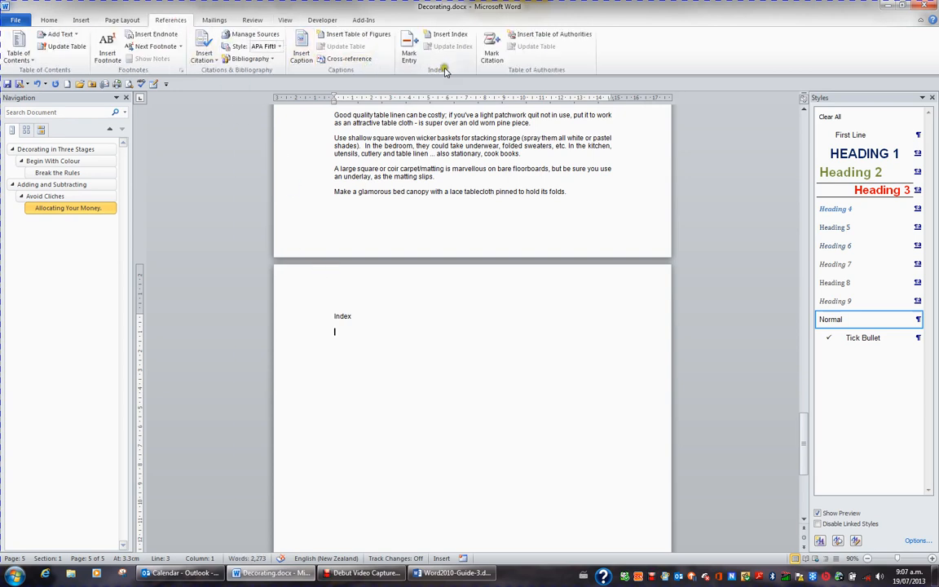
{"action": "left_click", "coordinate": [450, 36]}
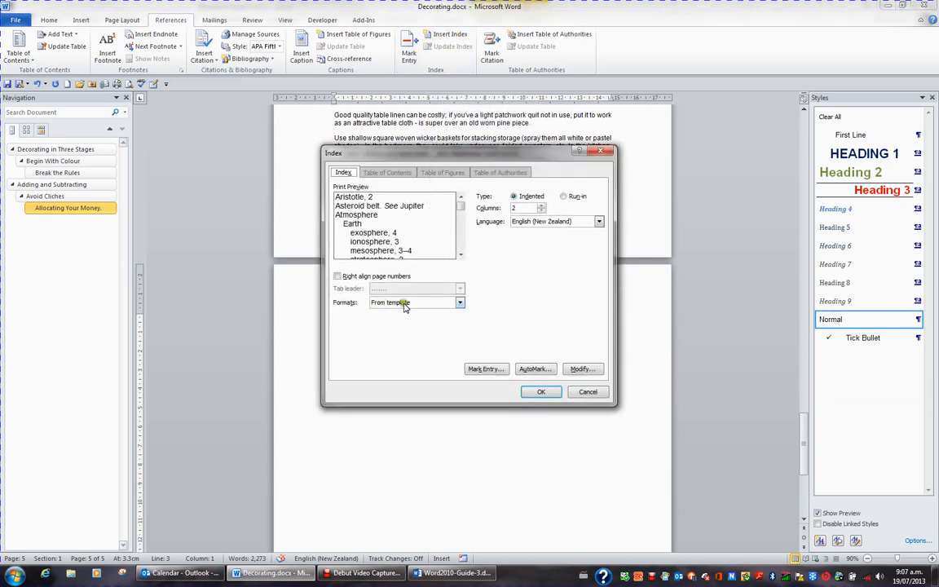
{"action": "left_click", "coordinate": [461, 303]}
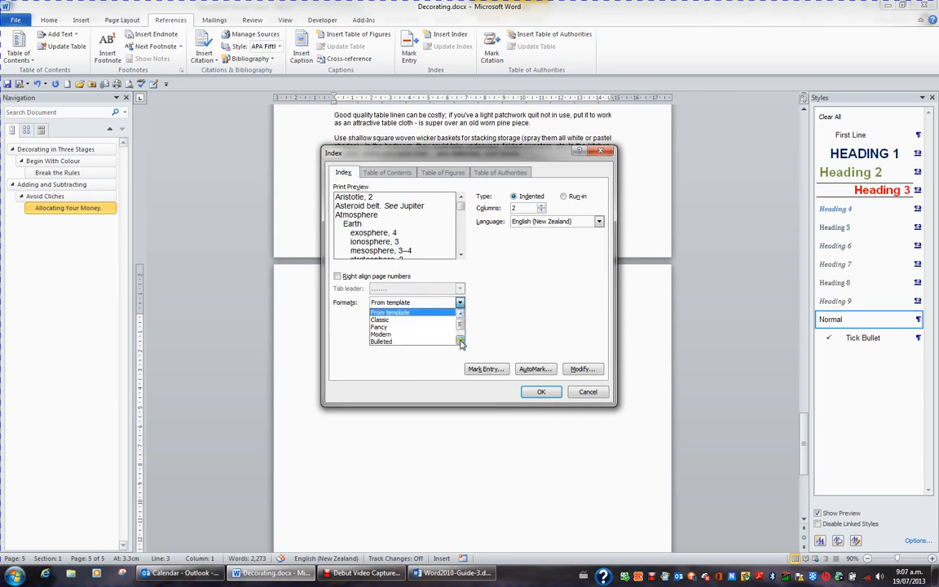
{"action": "left_click", "coordinate": [460, 341]}
{"action": "left_click", "coordinate": [460, 341]}
{"action": "left_click", "coordinate": [422, 334]}
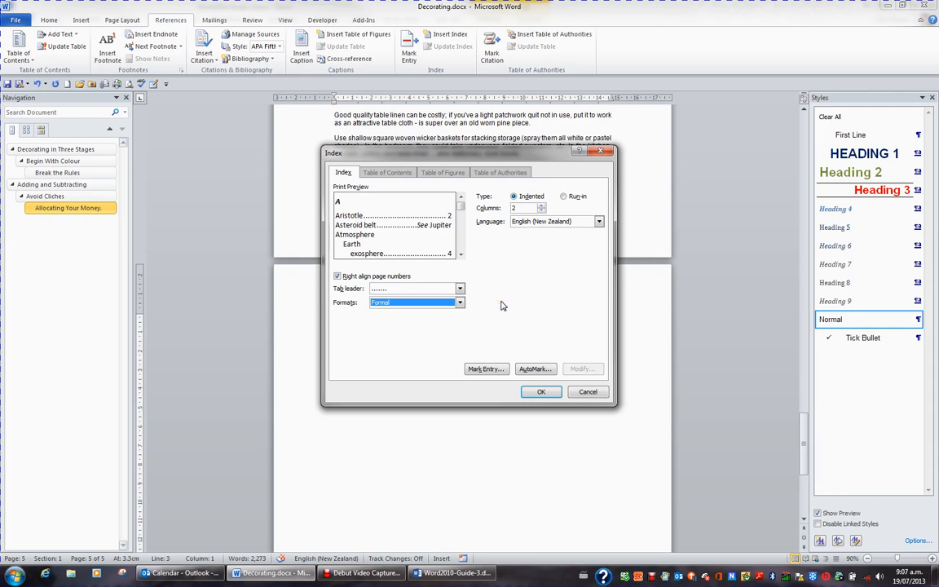
{"action": "left_click", "coordinate": [543, 392]}
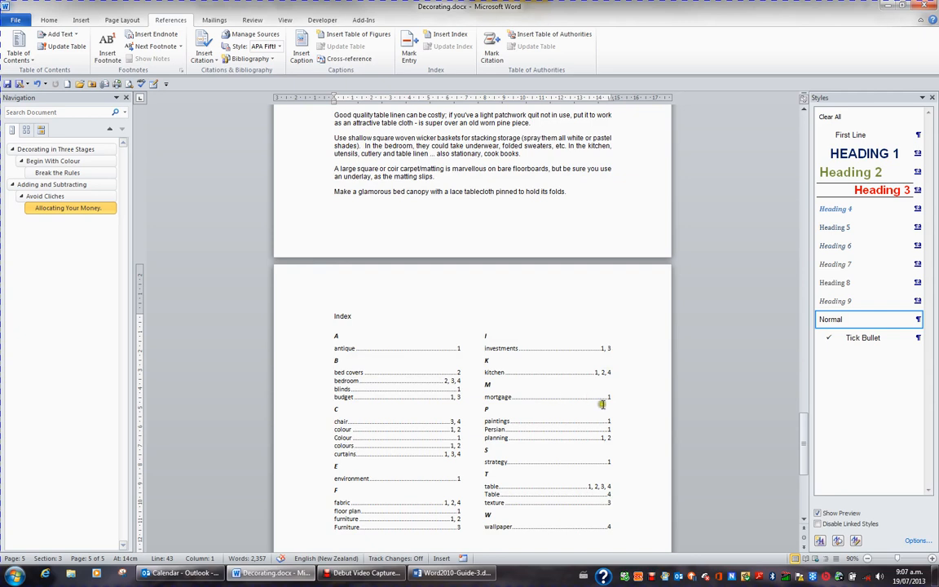
Replace the existing index with one in the Simple format set in 1 column
{"action": "scroll", "coordinate": [603, 404], "scroll_direction": "down", "scroll_amount": 2}
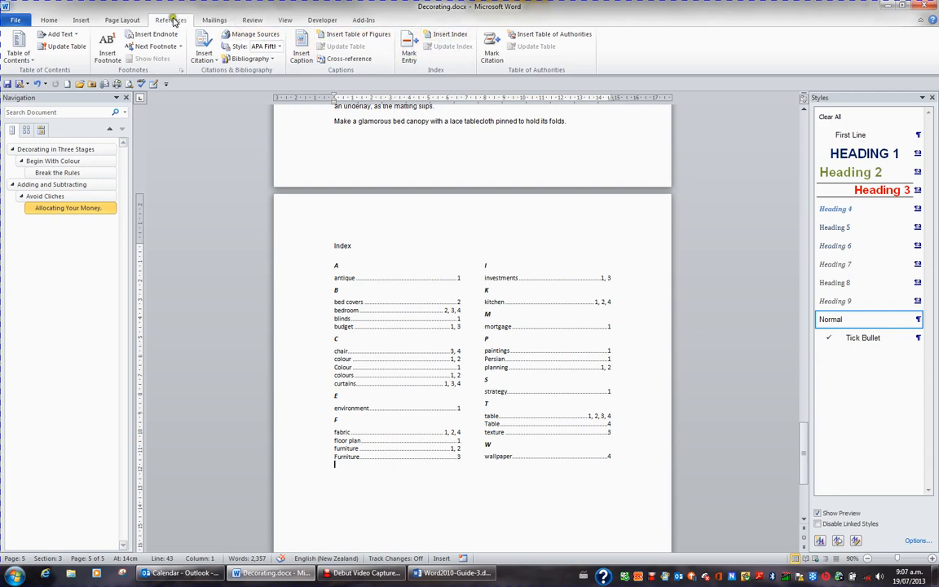
{"action": "left_click", "coordinate": [451, 36]}
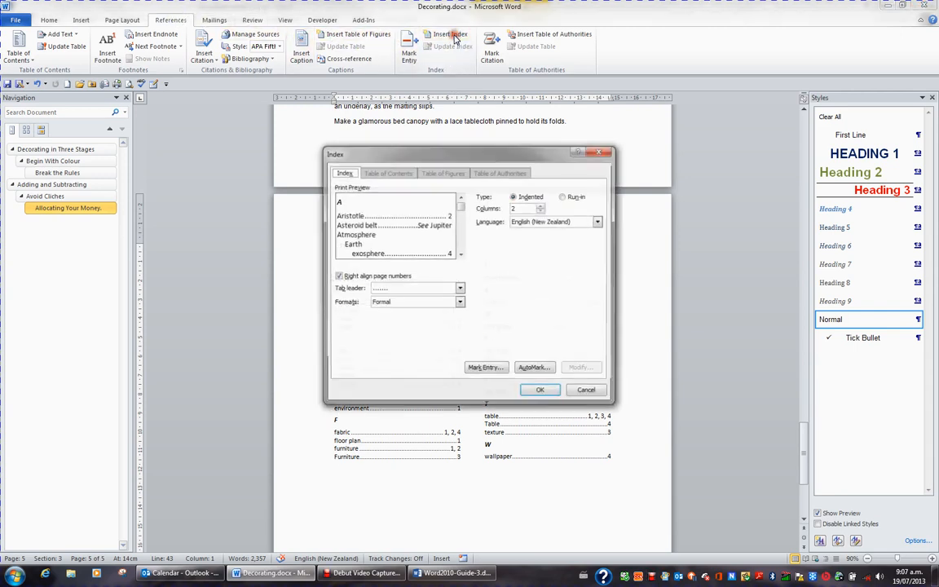
{"action": "left_click", "coordinate": [459, 303]}
{"action": "left_click", "coordinate": [460, 343]}
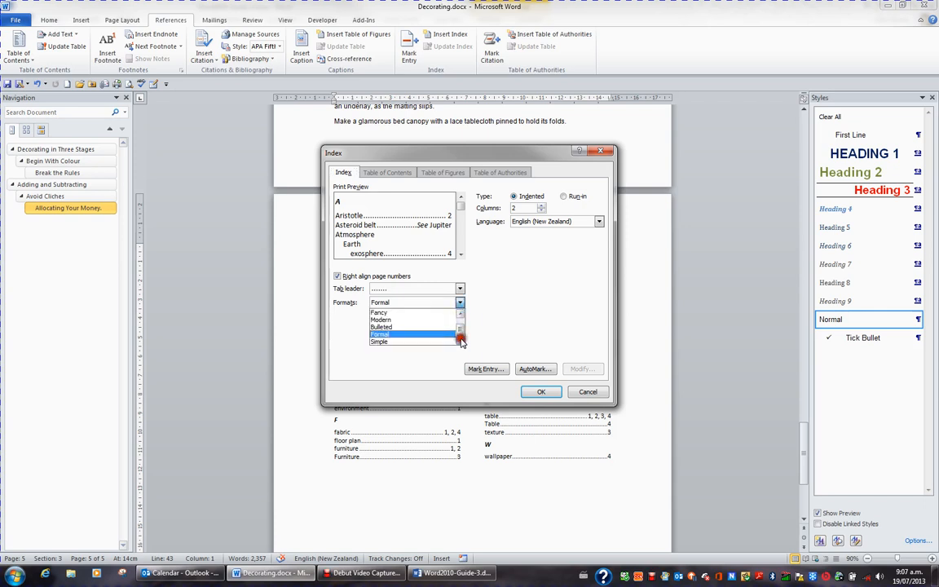
{"action": "left_click", "coordinate": [447, 342]}
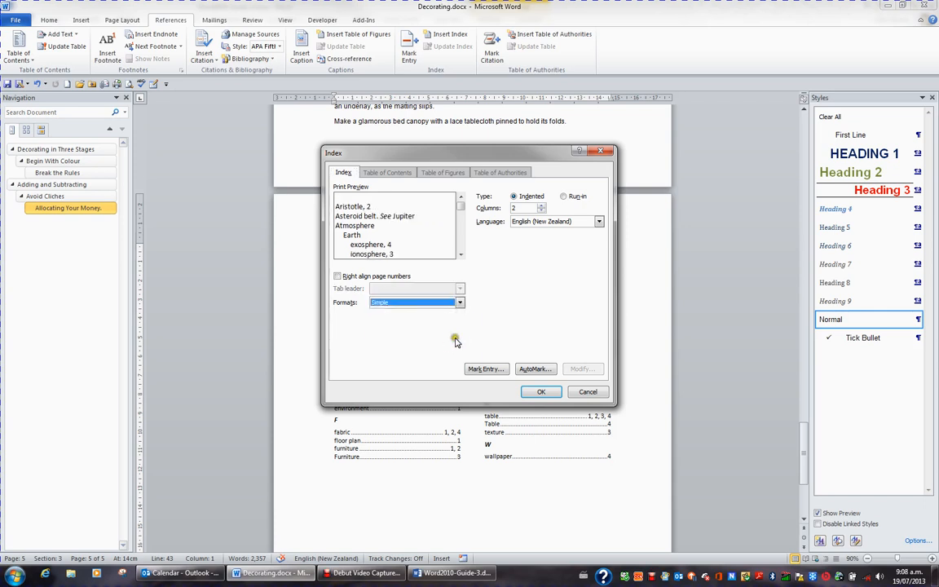
{"action": "left_click", "coordinate": [541, 210]}
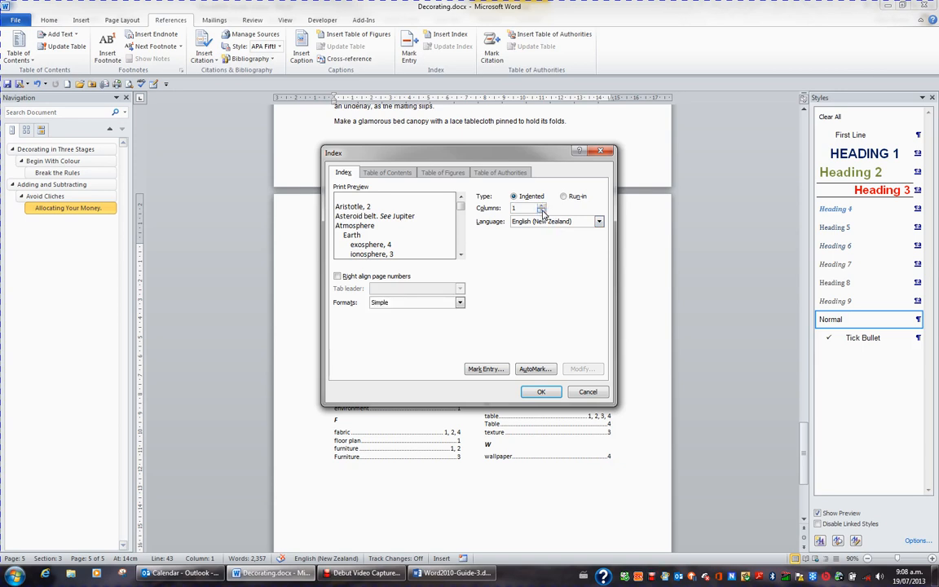
{"action": "left_click", "coordinate": [542, 392]}
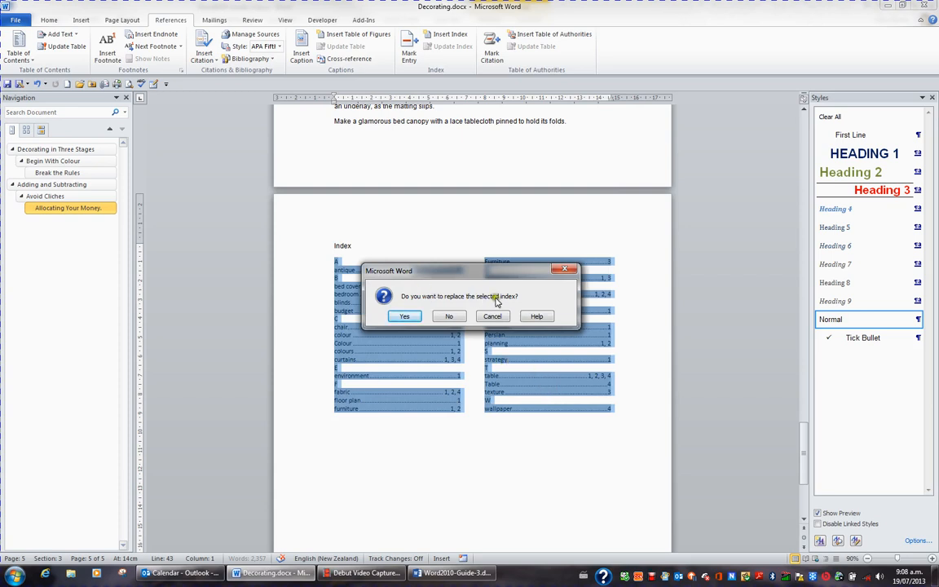
{"action": "left_click", "coordinate": [413, 318]}
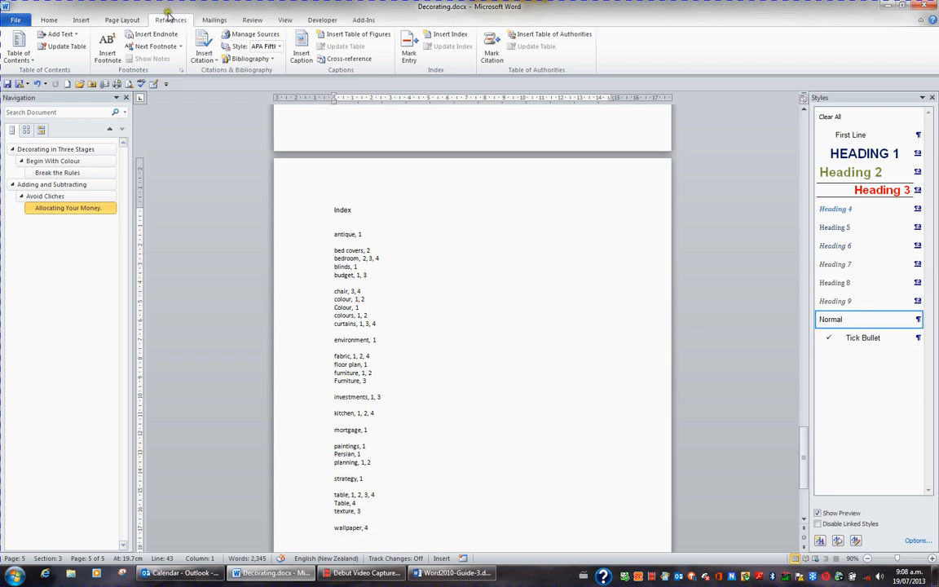
Change the index format to Formal, replacing the existing index
{"action": "left_click", "coordinate": [450, 38]}
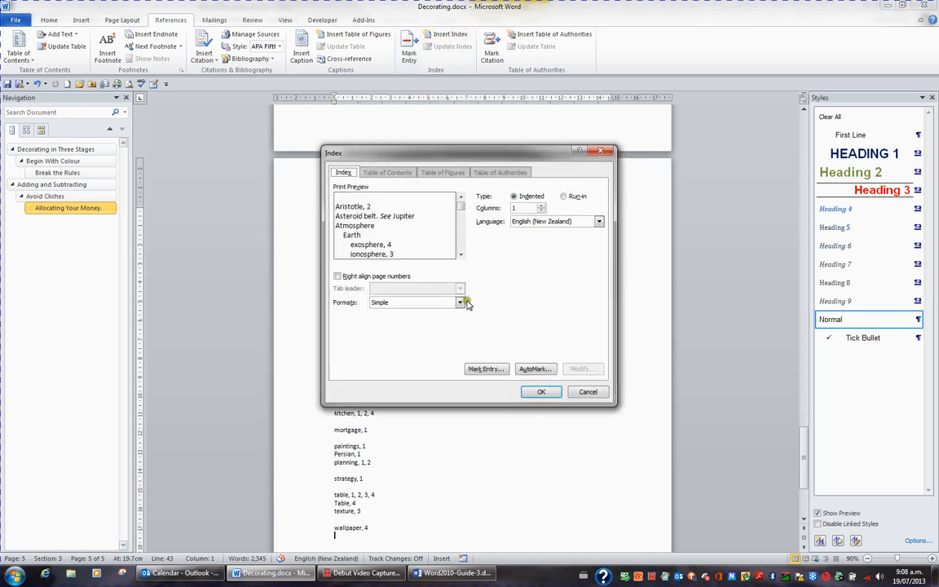
{"action": "left_click", "coordinate": [459, 303]}
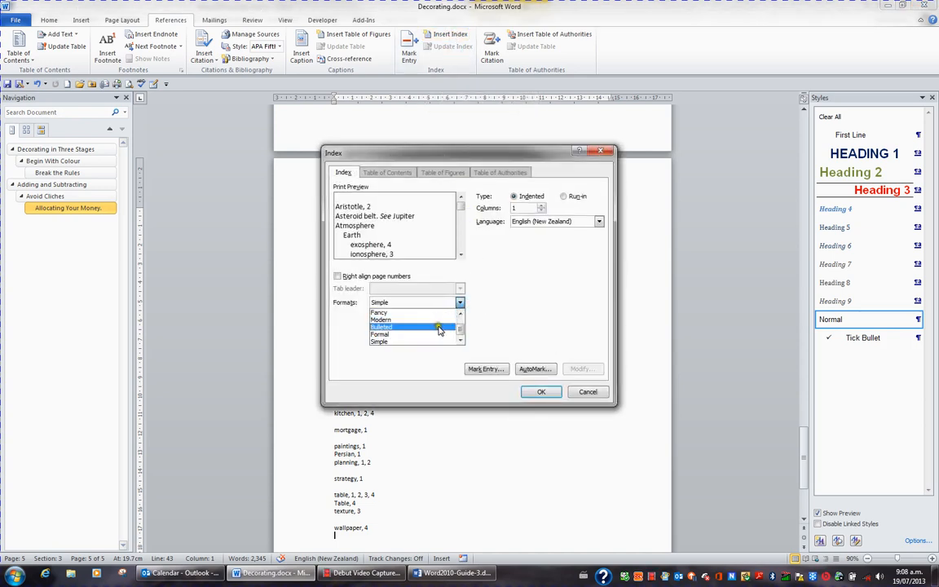
{"action": "left_click", "coordinate": [436, 334]}
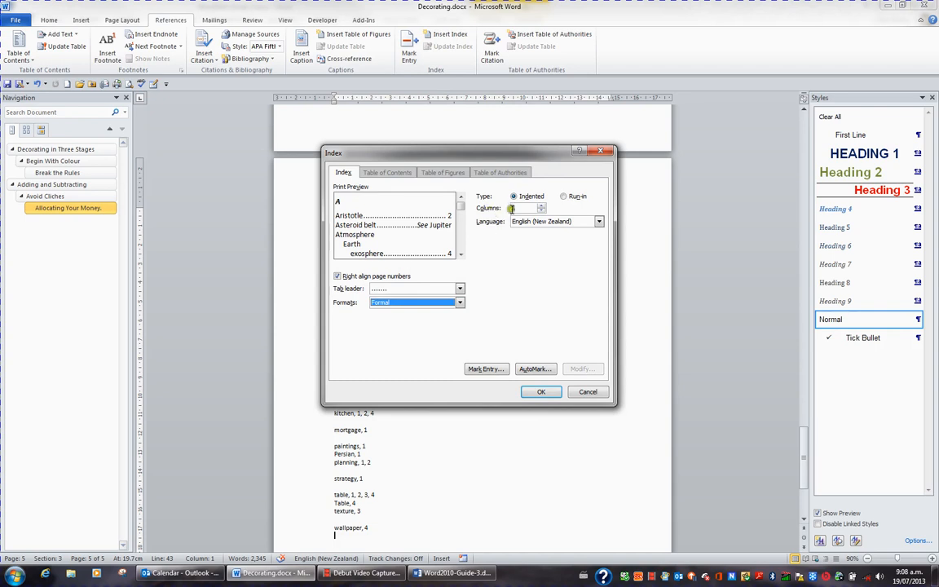
{"action": "left_click", "coordinate": [541, 391]}
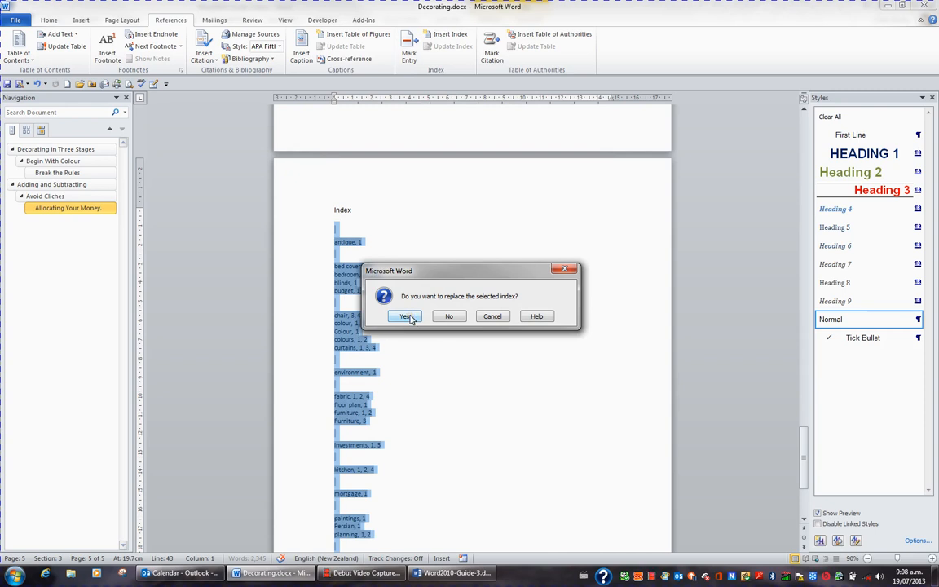
{"action": "left_click", "coordinate": [408, 317]}
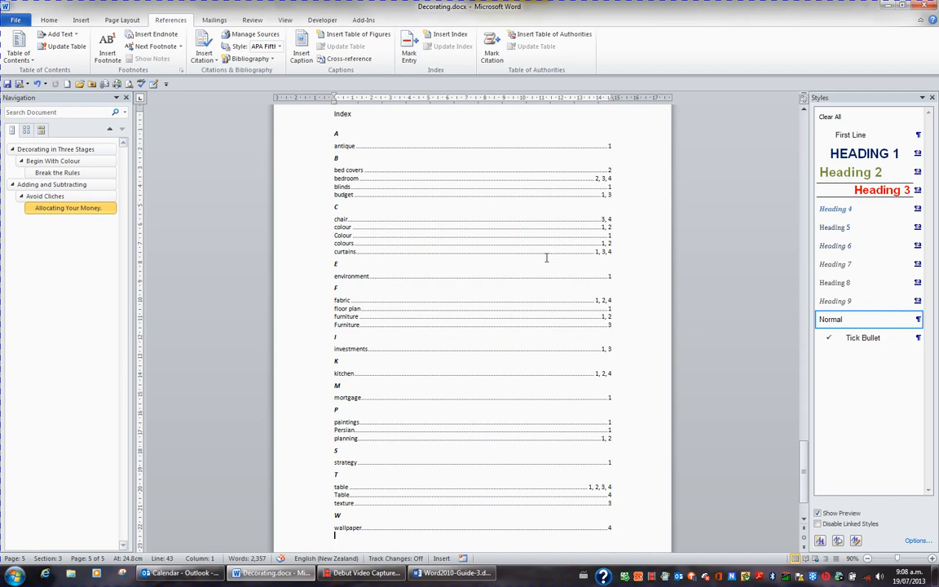
Open the concordance file Index.docx from the Desktop
{"action": "scroll", "coordinate": [546, 258], "scroll_direction": "up", "scroll_amount": 5}
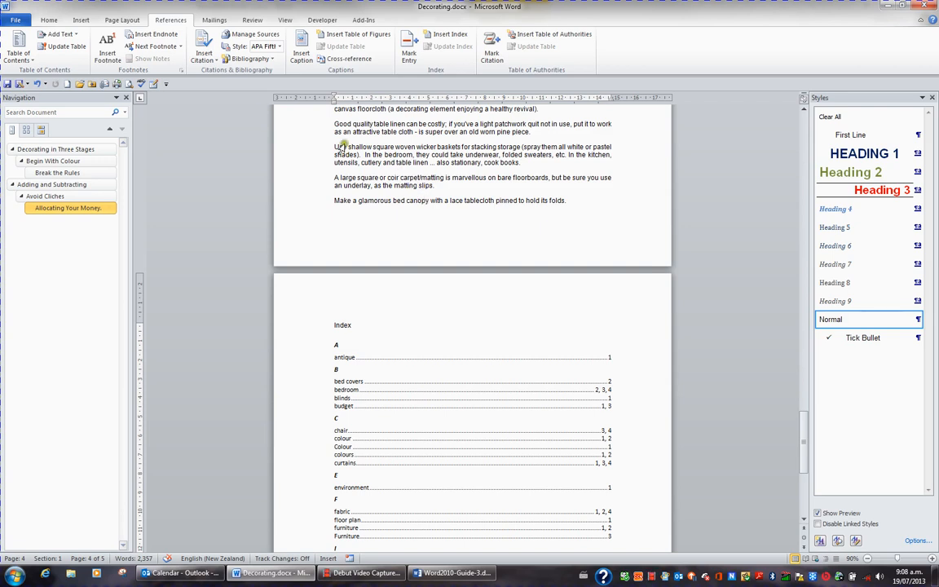
{"action": "left_click", "coordinate": [14, 21]}
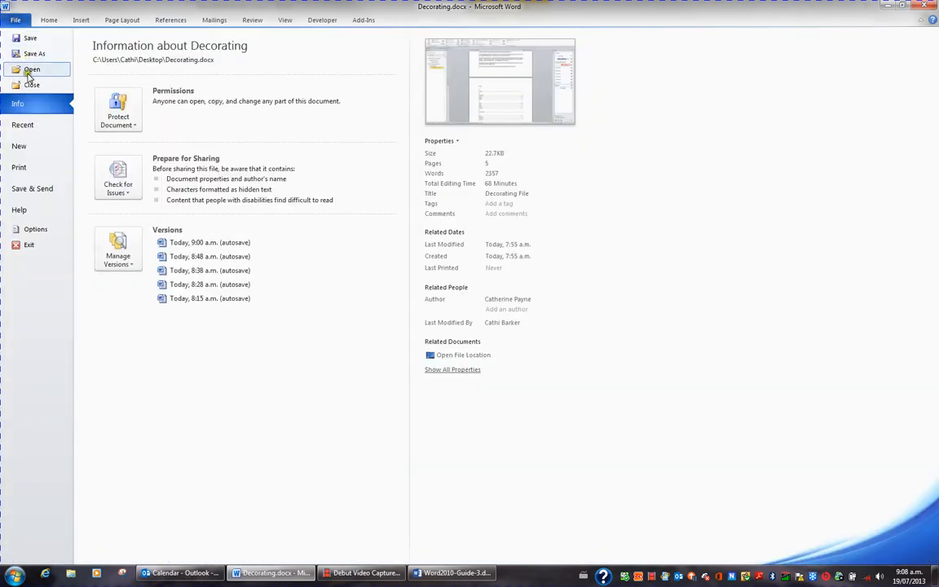
{"action": "key", "text": "Escape"}
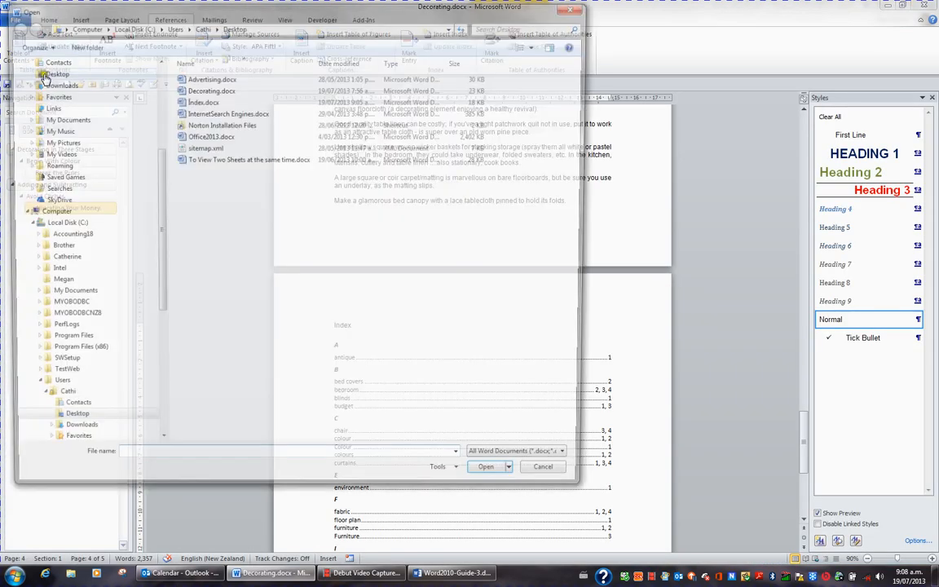
{"action": "double_click", "coordinate": [202, 101]}
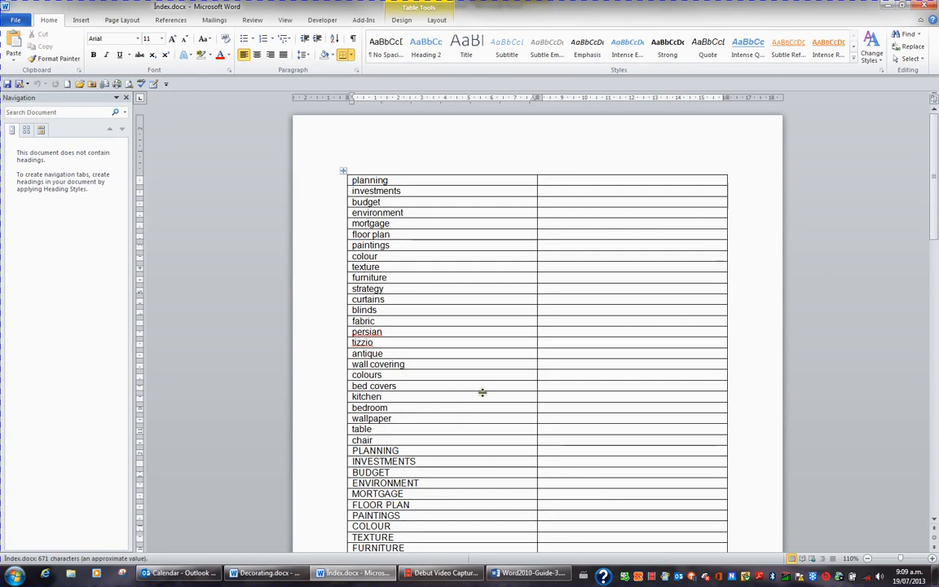
Add an empty row at the end of the word table, below the Chair row
{"action": "scroll", "coordinate": [482, 390], "scroll_direction": "down", "scroll_amount": 5}
{"action": "scroll", "coordinate": [482, 390], "scroll_direction": "down", "scroll_amount": 15}
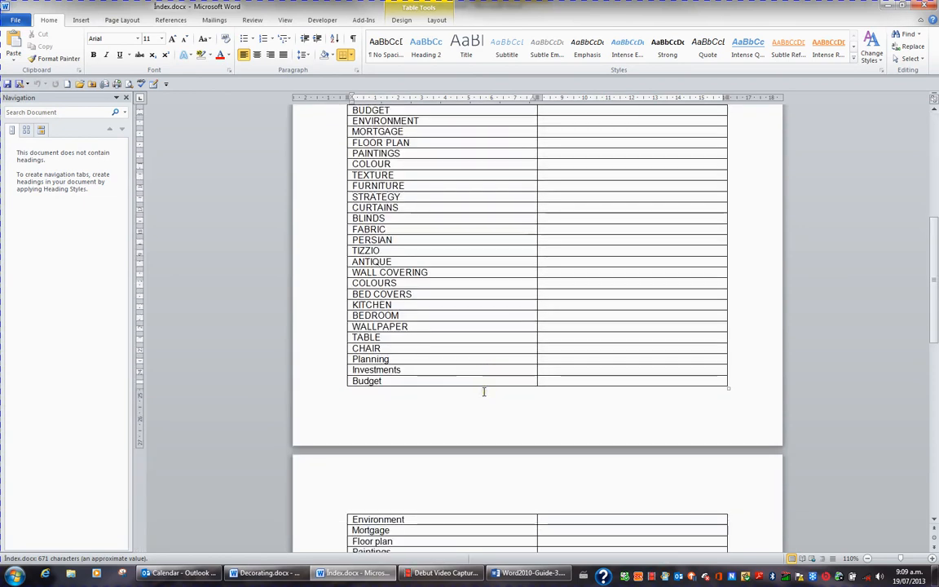
{"action": "left_click", "coordinate": [551, 384]}
{"action": "key", "text": "Tab"}
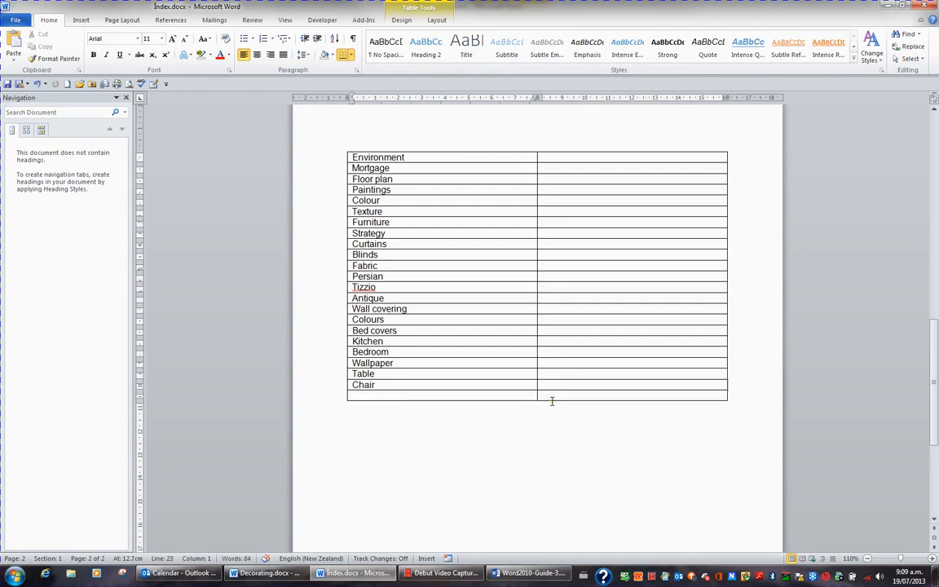
Add the entries Canopy, canopy and CANOPY in separate rows at the end of the word table
{"action": "type", "text": "Canopy"}
{"action": "key", "text": "Tab"}
{"action": "key", "text": "Tab"}
{"action": "type", "text": "canop"}
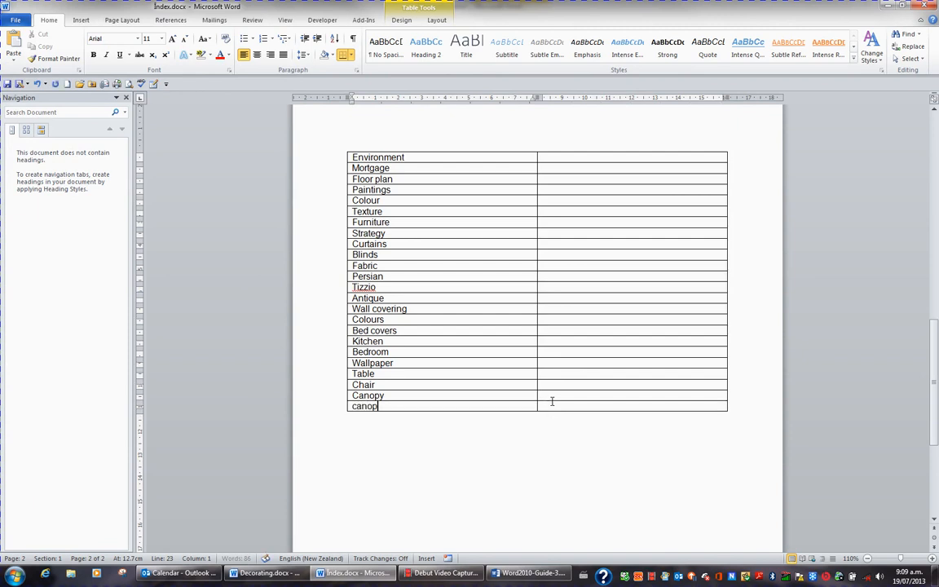
{"action": "type", "text": "y"}
{"action": "key", "text": "ctrl+z"}
{"action": "key", "text": "Tab"}
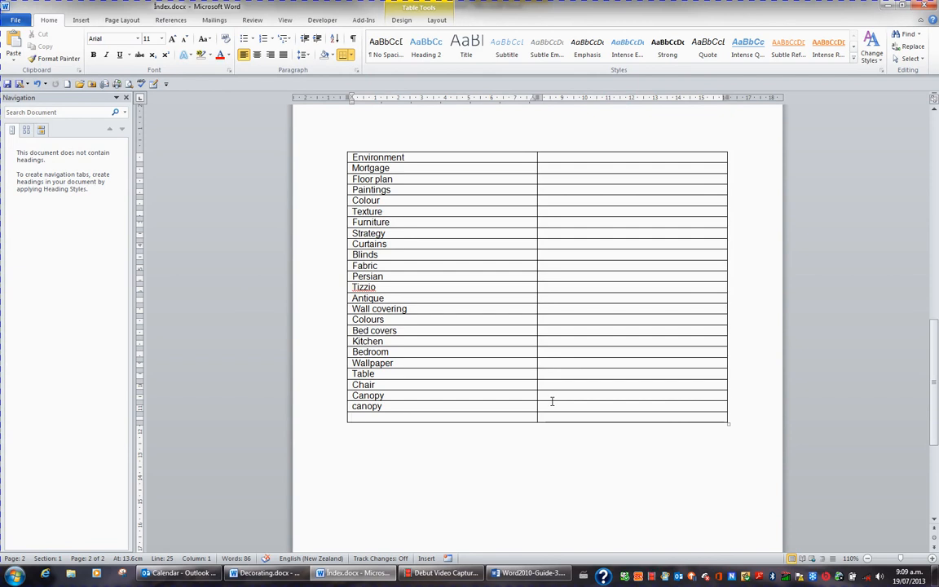
{"action": "key", "text": "Caps_Lock"}
{"action": "type", "text": "CANOPY"}
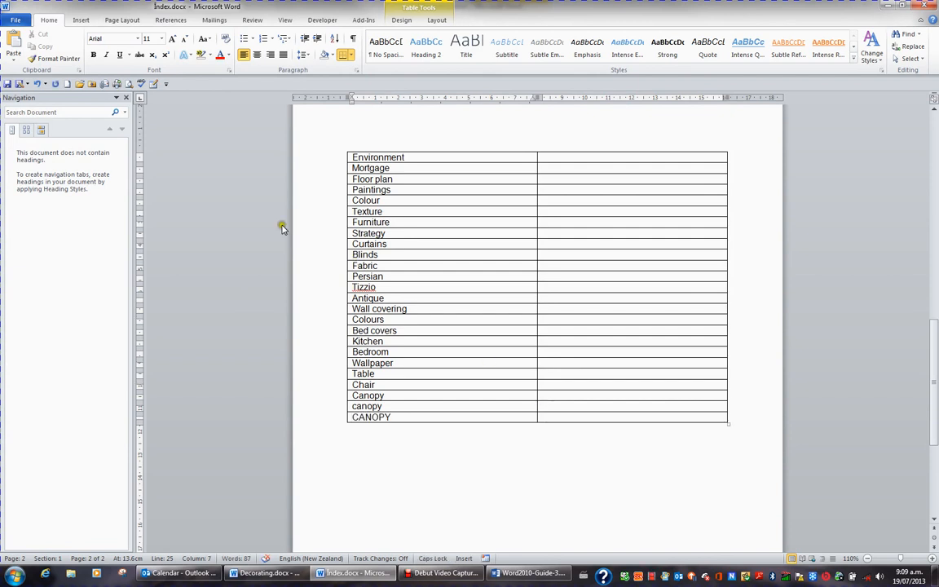
Save the concordance file Index.docx and close it
{"action": "left_click", "coordinate": [18, 23]}
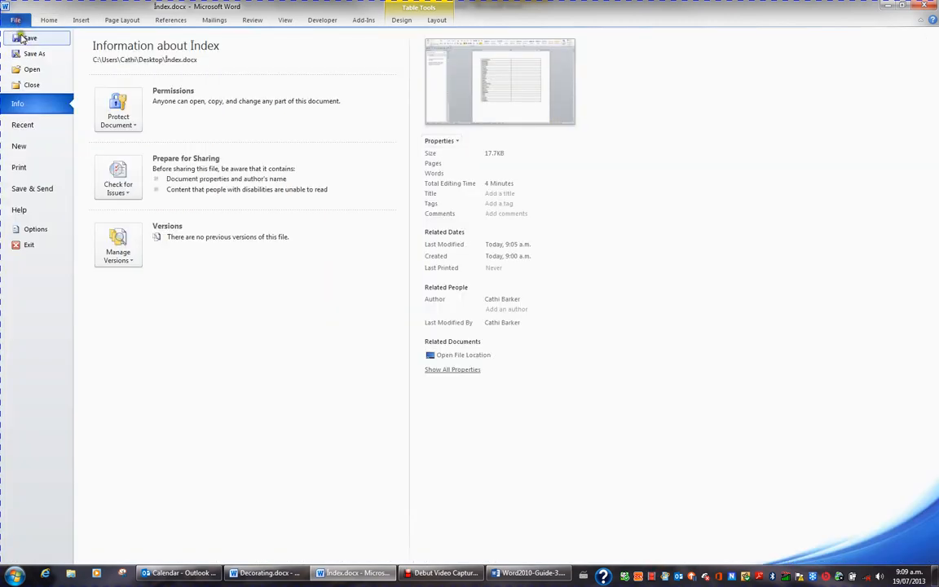
{"action": "left_click", "coordinate": [30, 39]}
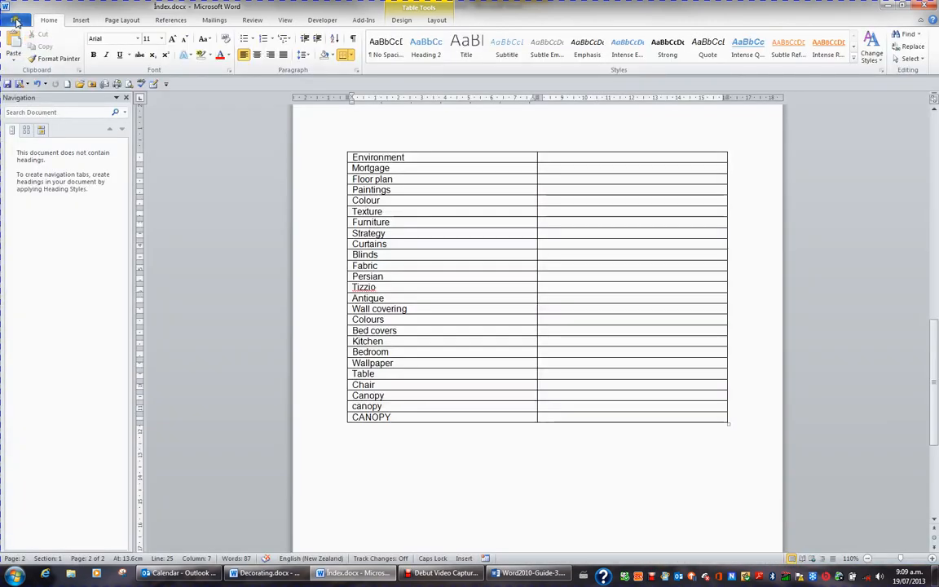
{"action": "left_click", "coordinate": [16, 21]}
{"action": "left_click", "coordinate": [31, 84]}
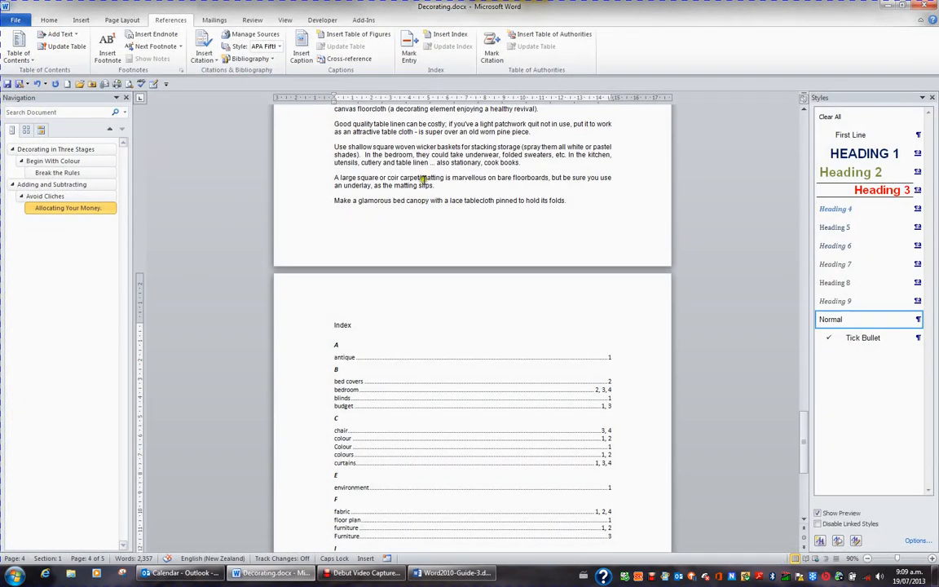
AutoMark the index entries in Decorating.docx using the concordance file Index.docx from the Desktop
{"action": "left_click", "coordinate": [423, 178]}
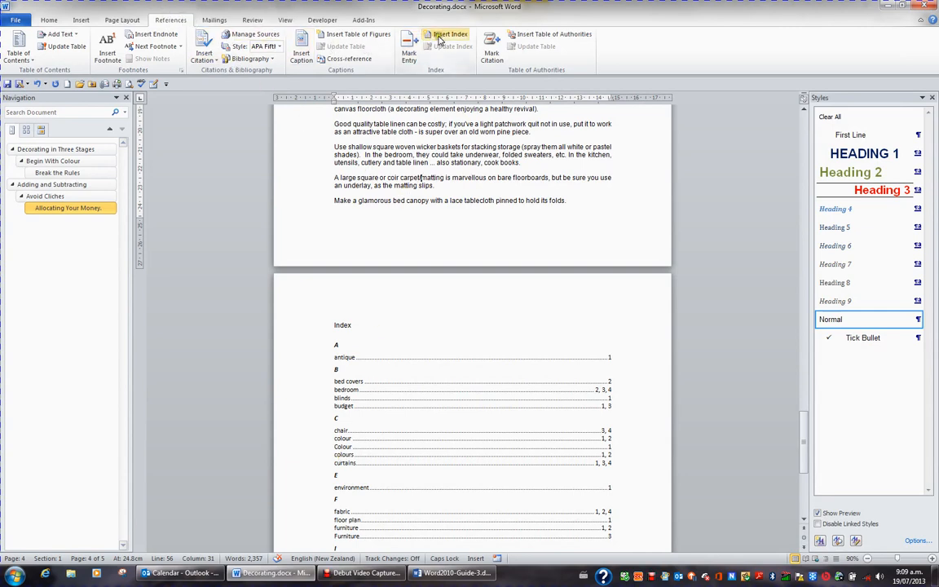
{"action": "left_click", "coordinate": [447, 35]}
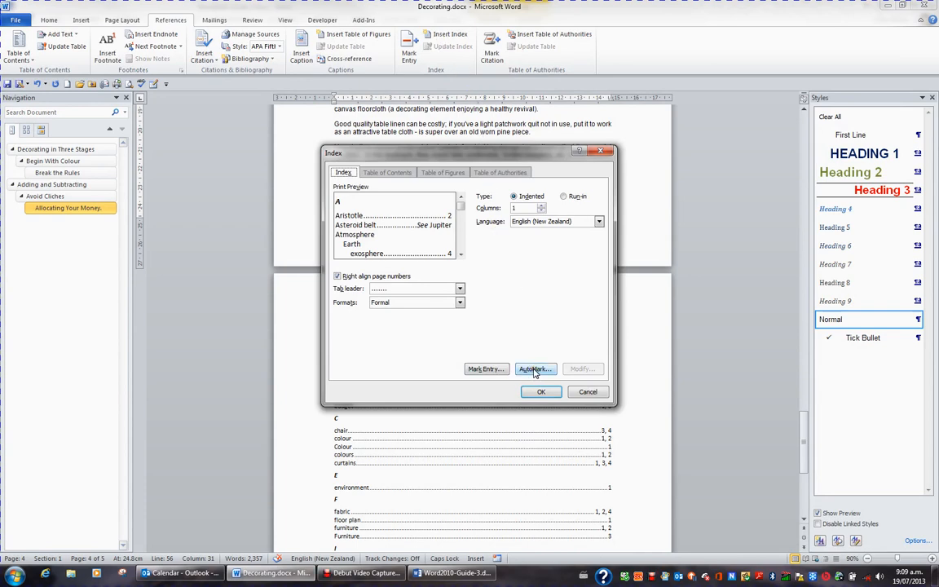
{"action": "left_click", "coordinate": [535, 369]}
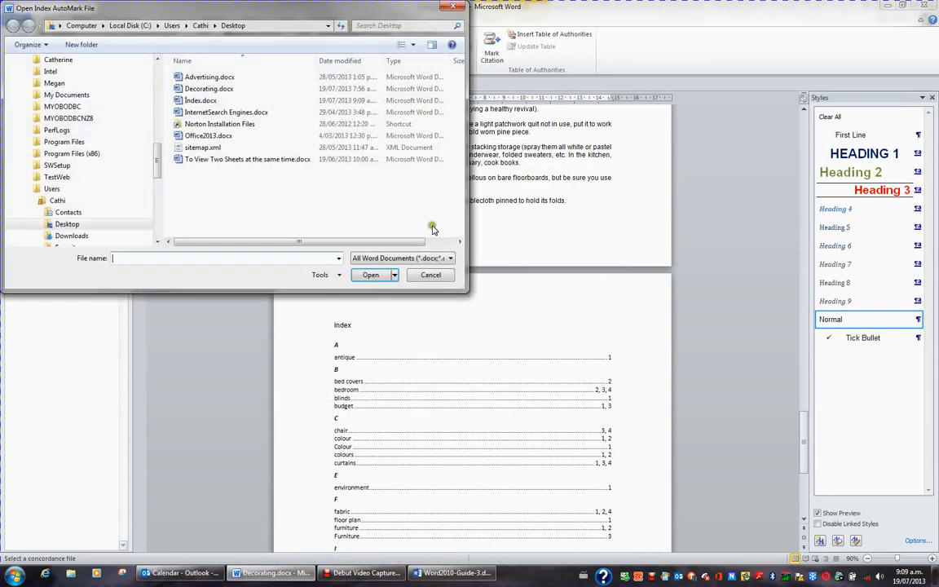
{"action": "left_click", "coordinate": [210, 101]}
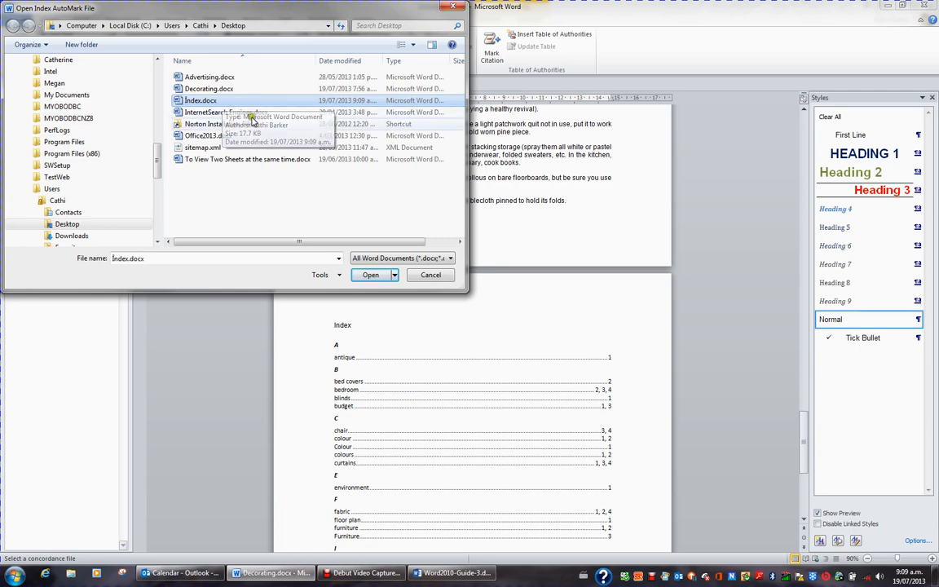
{"action": "left_click", "coordinate": [372, 277]}
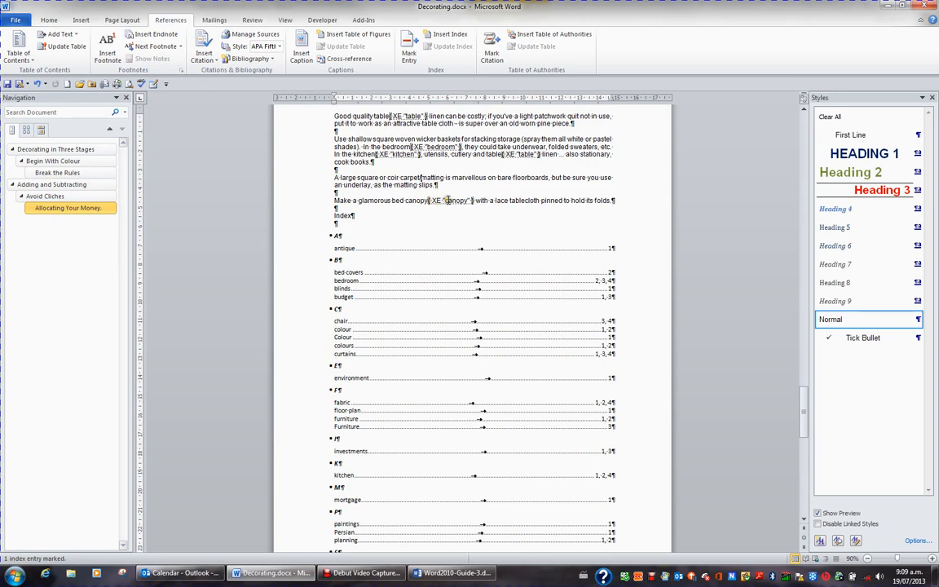
Hide the paragraph marks and hidden formatting symbols in Decorating.docx
{"action": "left_click", "coordinate": [53, 22]}
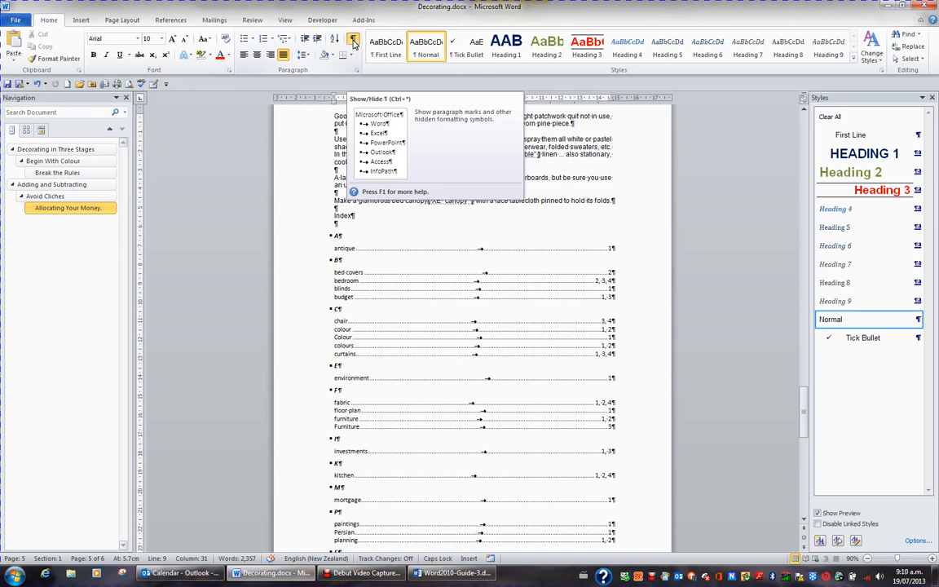
{"action": "left_click", "coordinate": [353, 43]}
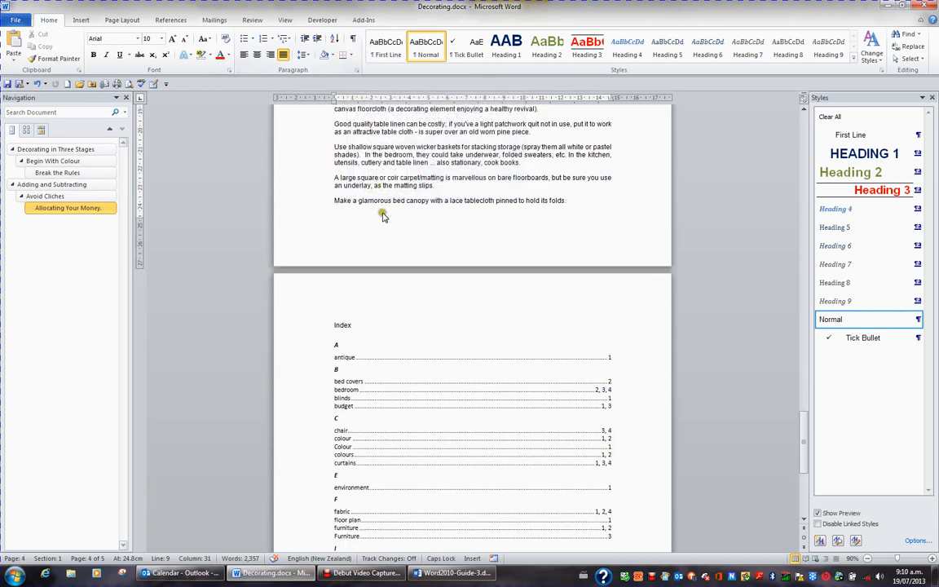
Update the existing index at the end of the document to include the newly marked entries
{"action": "left_click", "coordinate": [365, 389]}
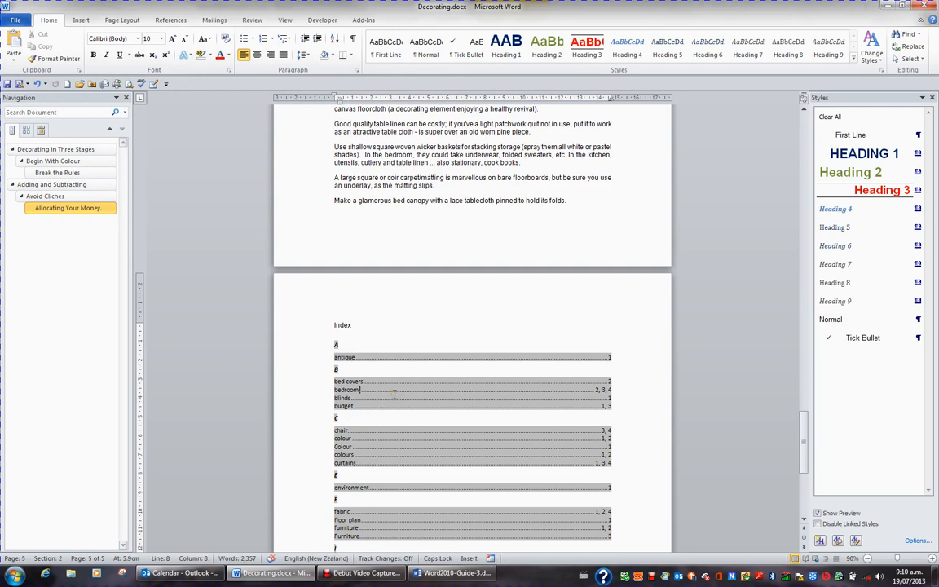
{"action": "left_click", "coordinate": [173, 20]}
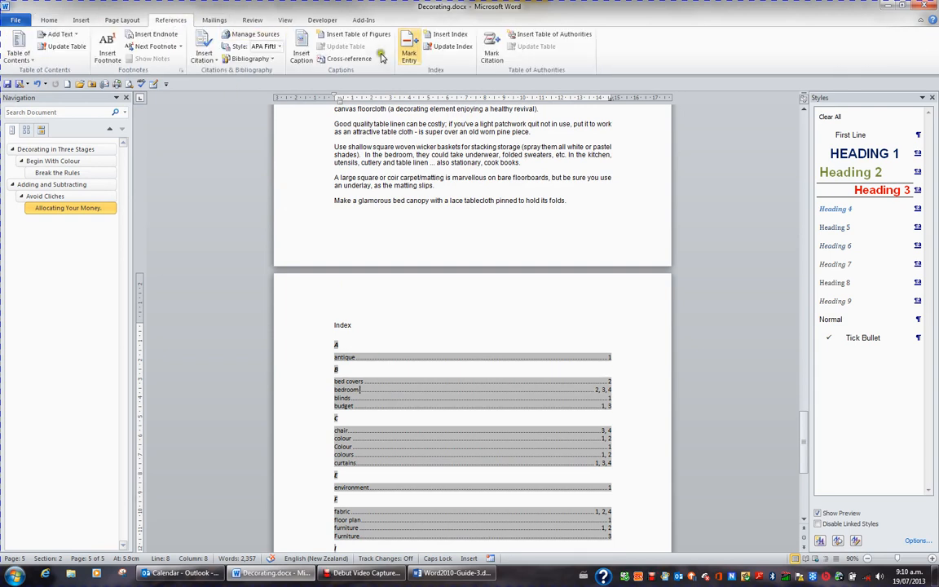
{"action": "left_click", "coordinate": [453, 47]}
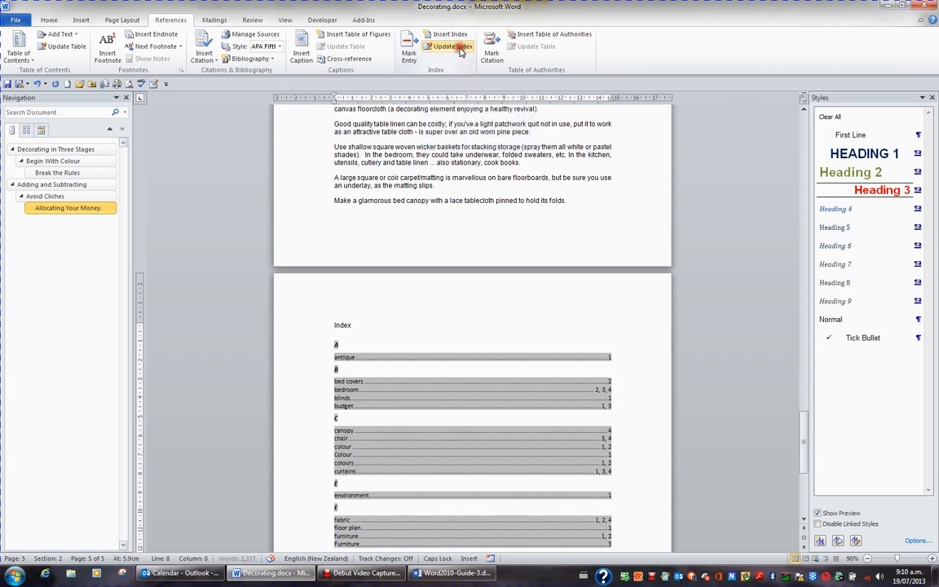